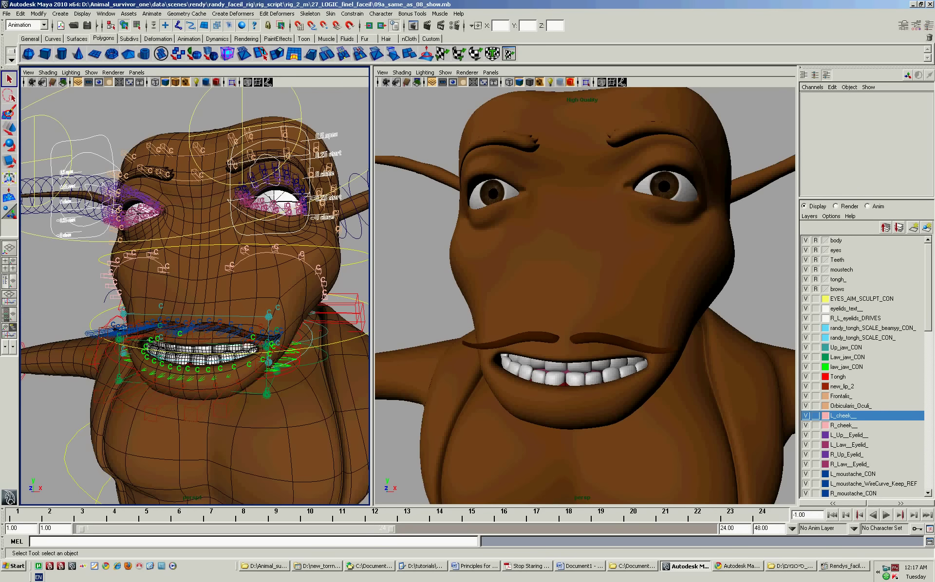
Scale the new_lip2 lip control down to about 0.53 in Y so the lips close over the teeth
alt+right_drag(194, 292, 224, 293)
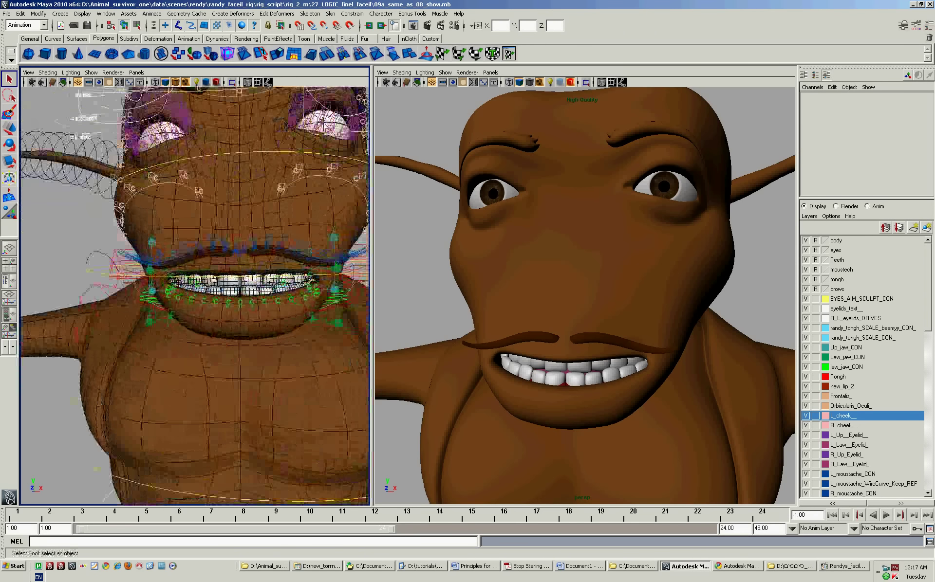
click(224, 253)
key(r)
key(r)
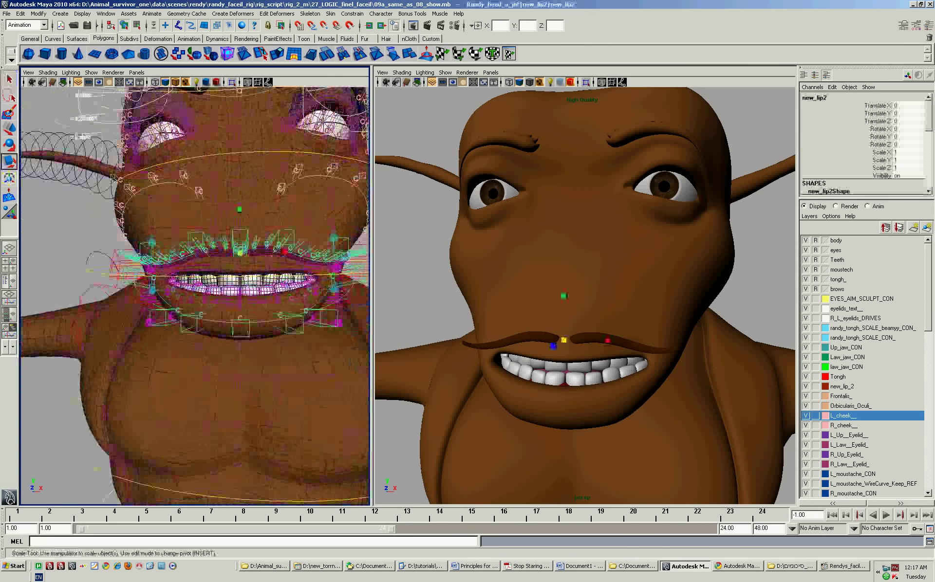
key(r)
alt+drag(195, 292, 195, 229)
alt+drag(584, 292, 591, 288)
mouse_move(195, 292)
alt+mouse_down()
mouse_move(199, 207)
mouse_move(200, 279)
mouse_move(263, 268)
mouse_move(228, 243)
alt+mouse_up()
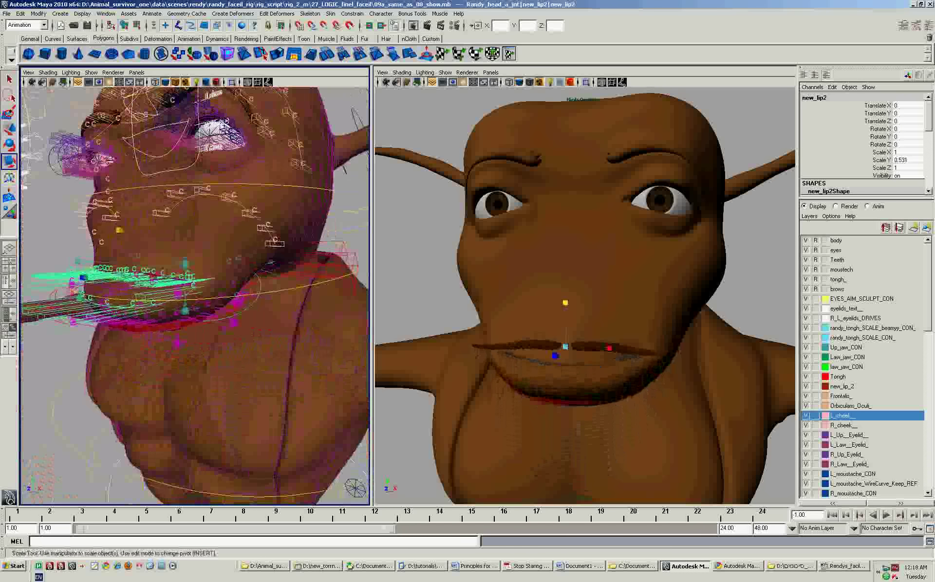
click(178, 316)
Tilt the ffd6Lattice mouth lattice, then reset its Rotate X back to 0
key(e)
drag(195, 322, 195, 341)
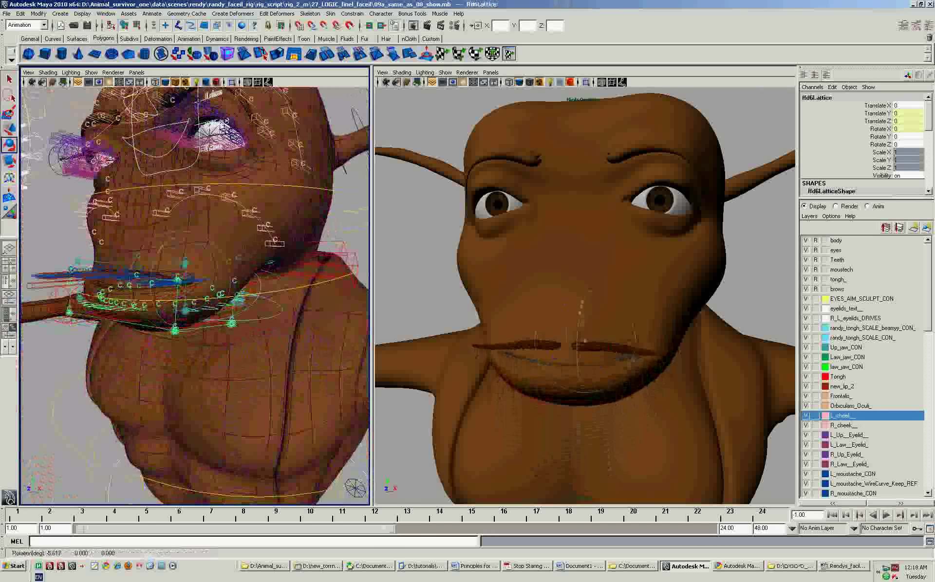
click(343, 436)
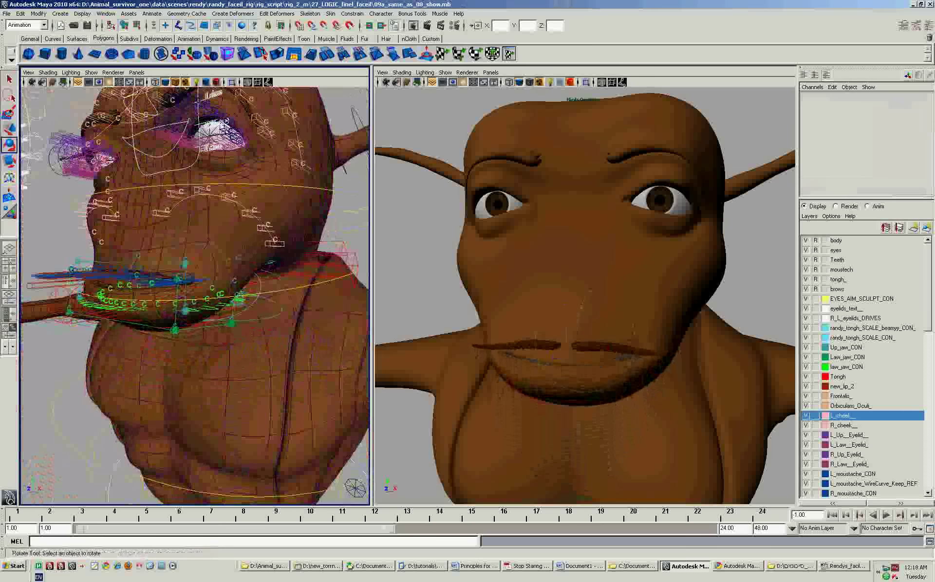
key(ctrl+z)
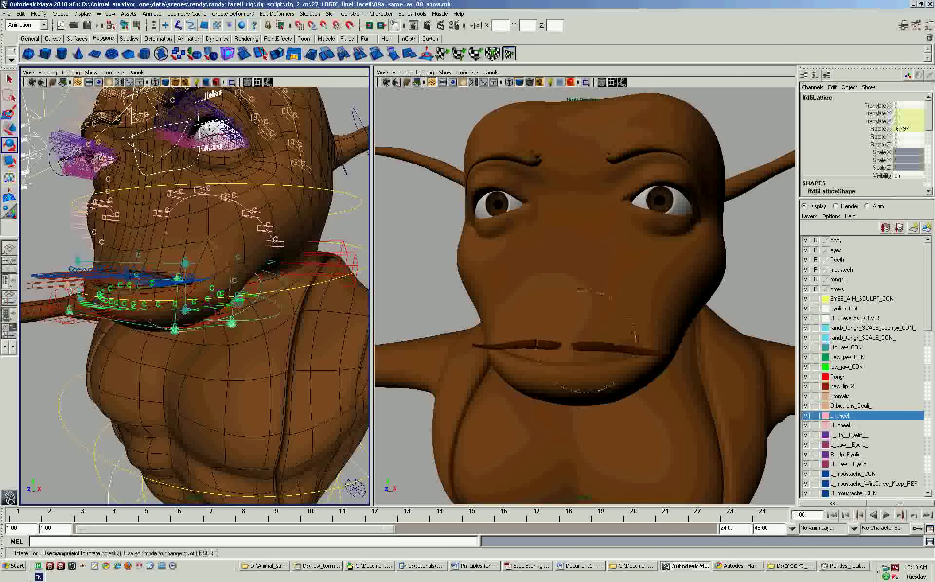
click(903, 128)
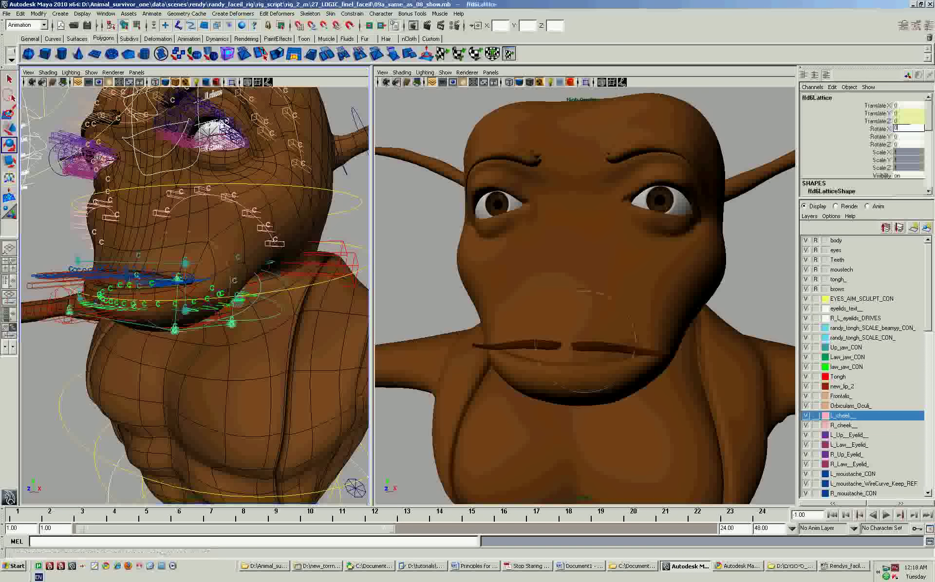
key(Return)
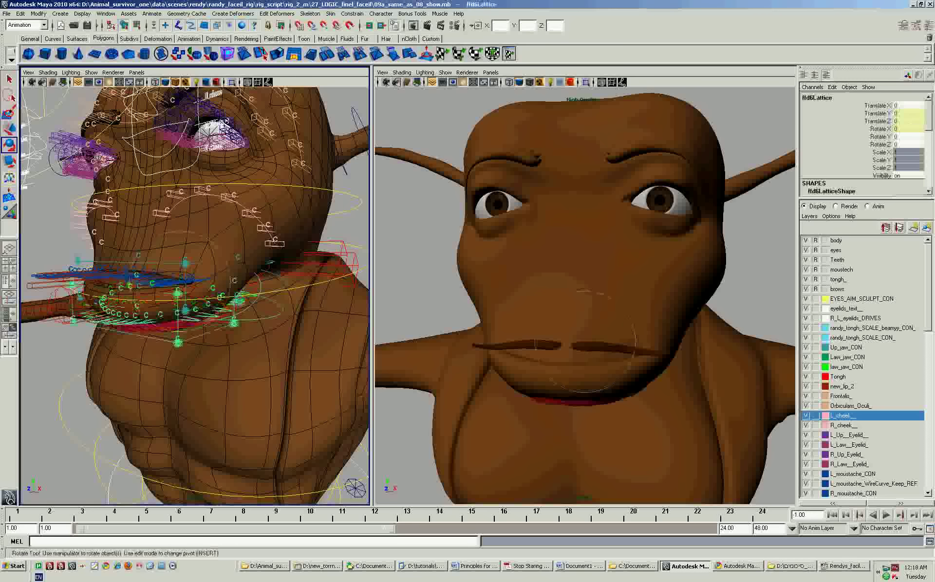
click(730, 121)
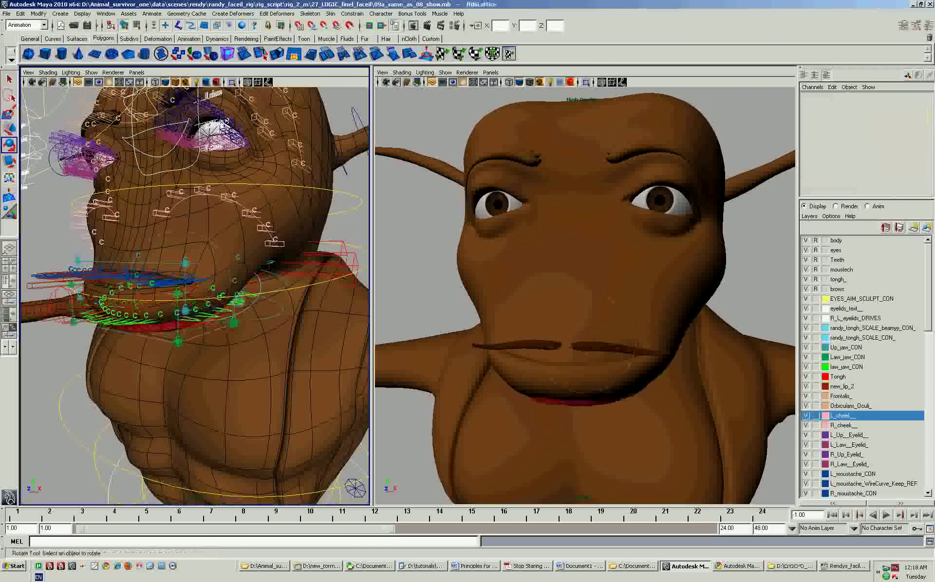
Scale the new_lip2 lip control up to about 1.36 in Y to reopen the mouth
alt+drag(195, 293, 146, 292)
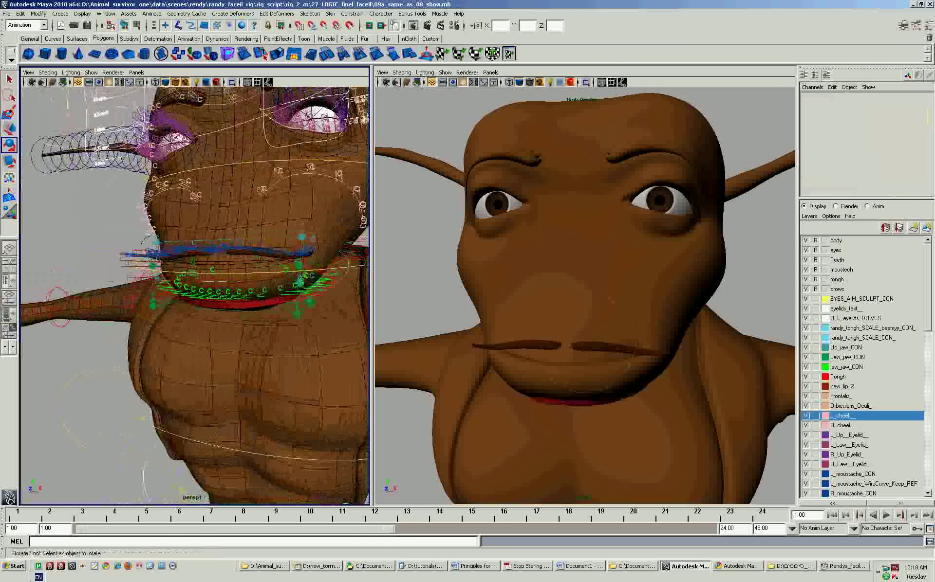
click(613, 267)
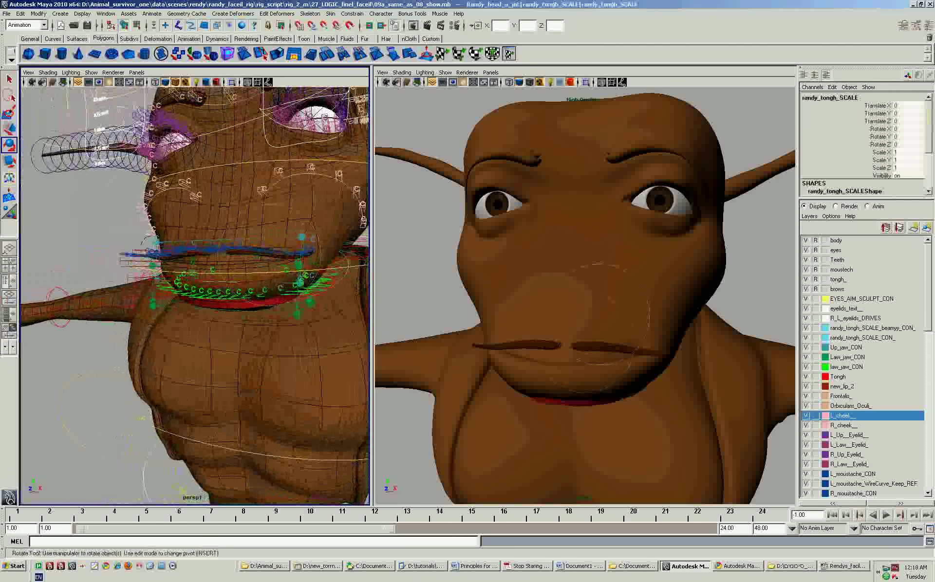
click(97, 390)
alt+drag(195, 292, 92, 292)
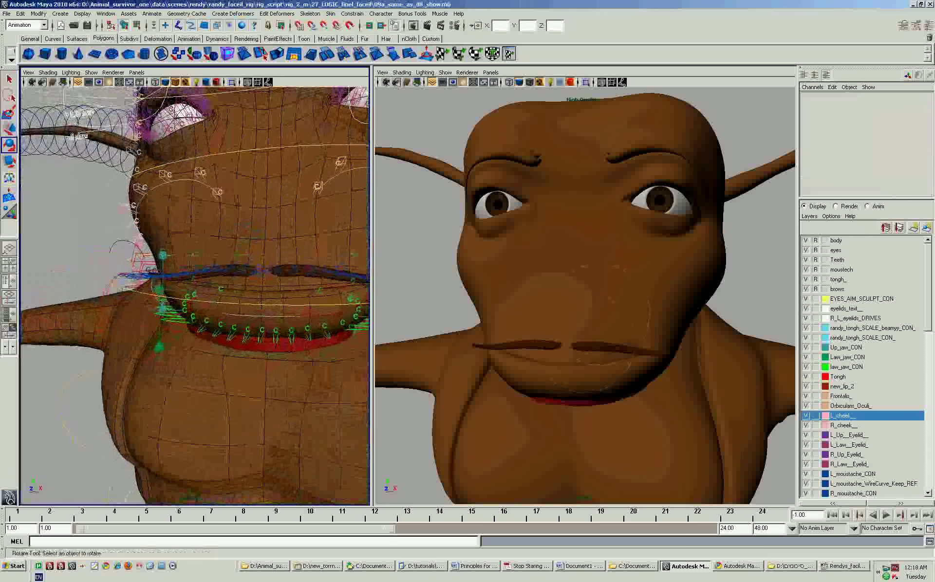
click(260, 271)
key(r)
drag(264, 226, 265, 148)
Raise the lower-lip cluster at the chin and push a chin cluster sideways
click(259, 390)
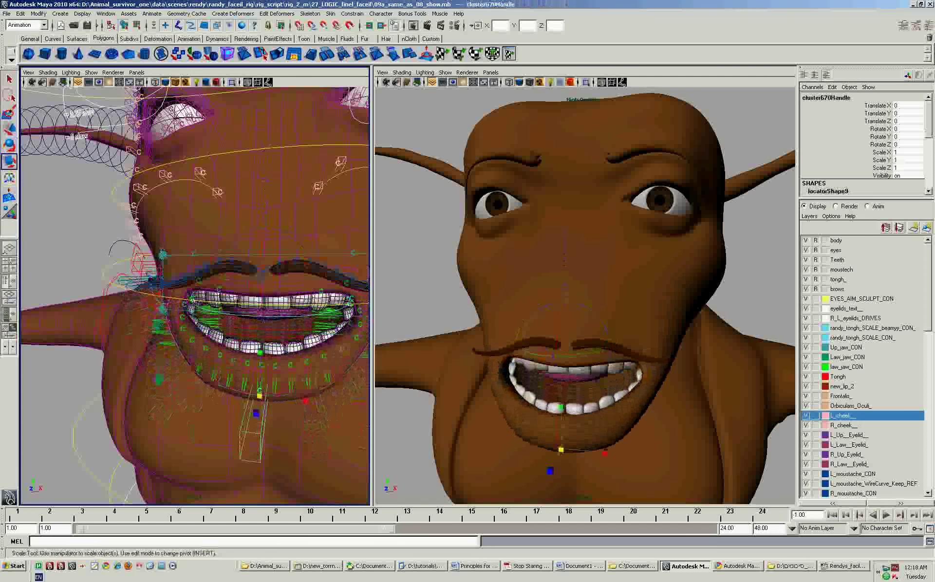
key(w)
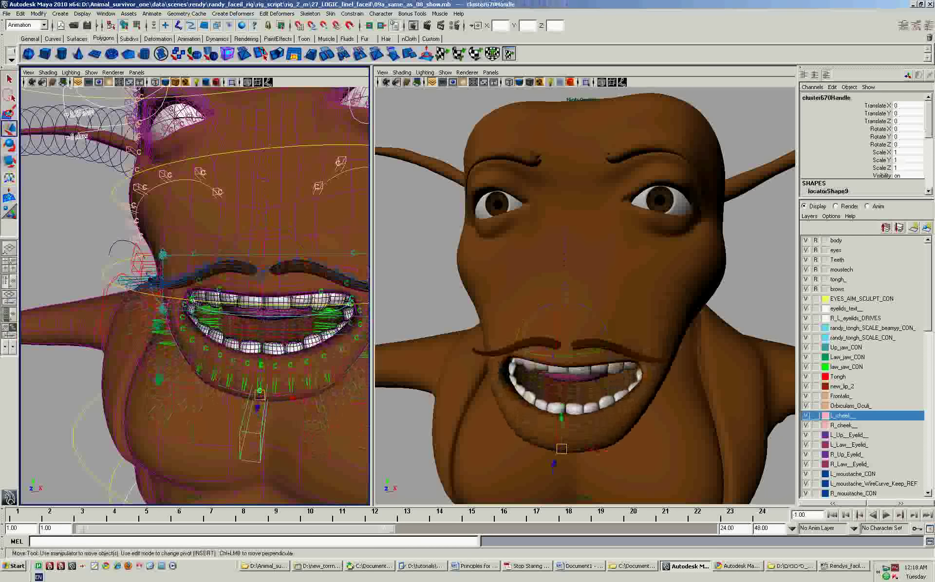
drag(260, 371, 261, 353)
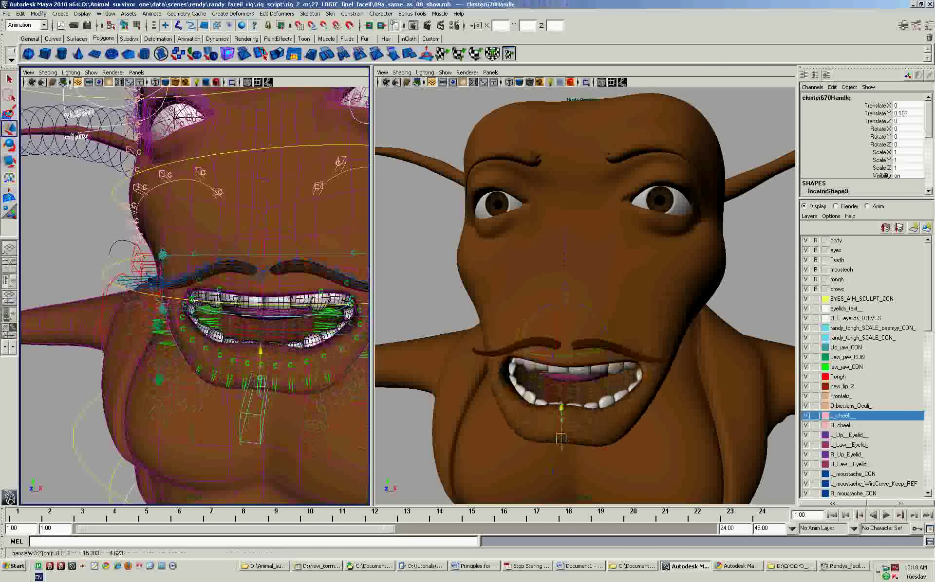
click(260, 353)
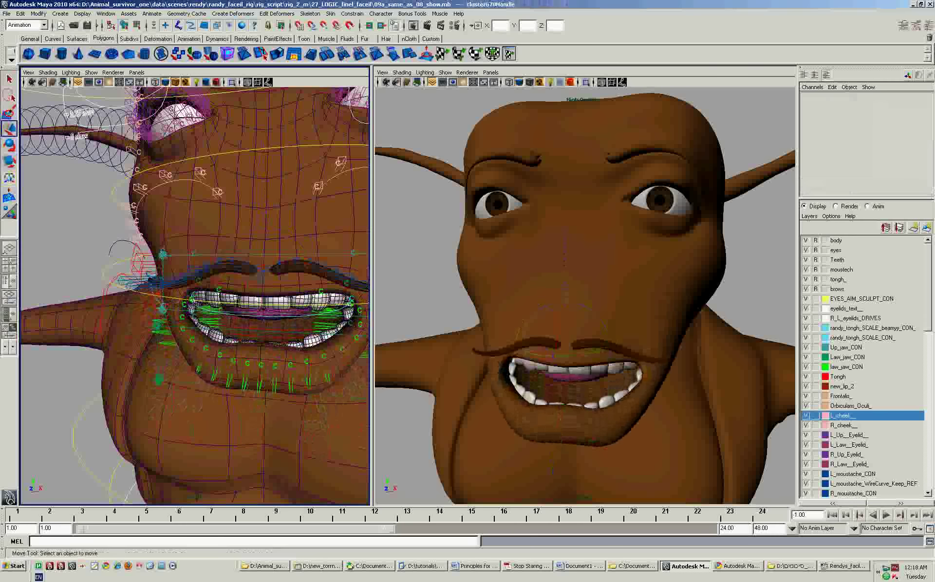
alt+drag(195, 292, 194, 273)
click(286, 372)
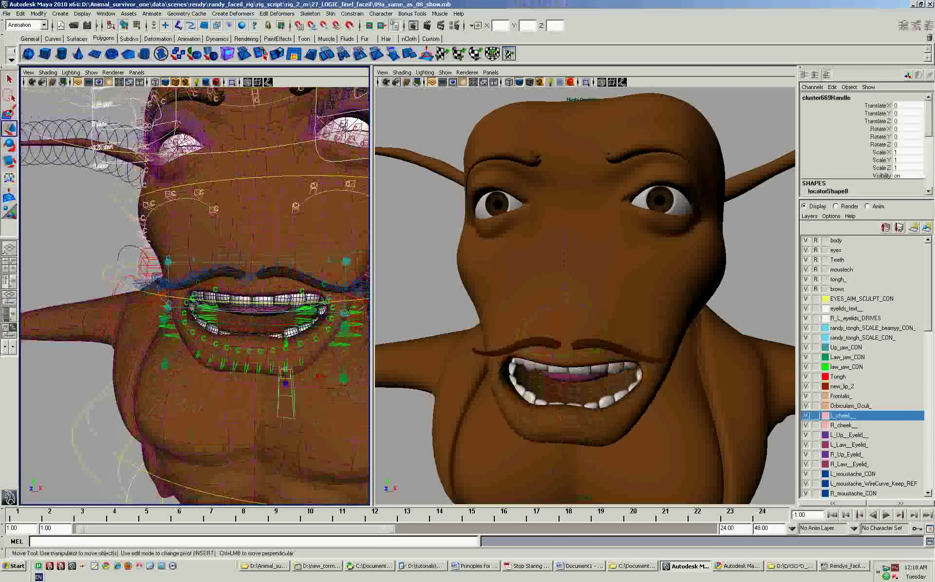
drag(307, 376, 343, 370)
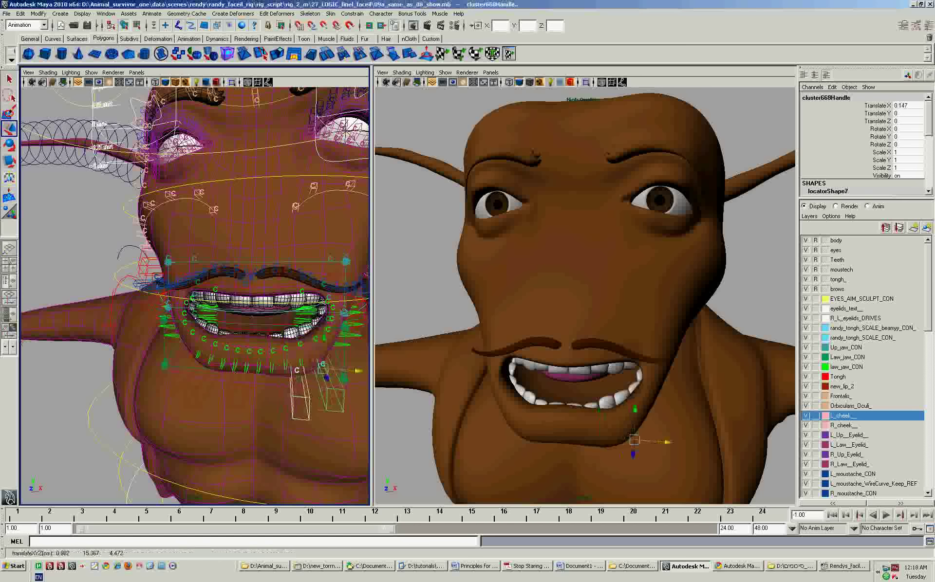
Pull the displaced chin cluster back toward centre and raise several chin clusters slightly
click(212, 366)
click(190, 353)
drag(191, 327, 191, 319)
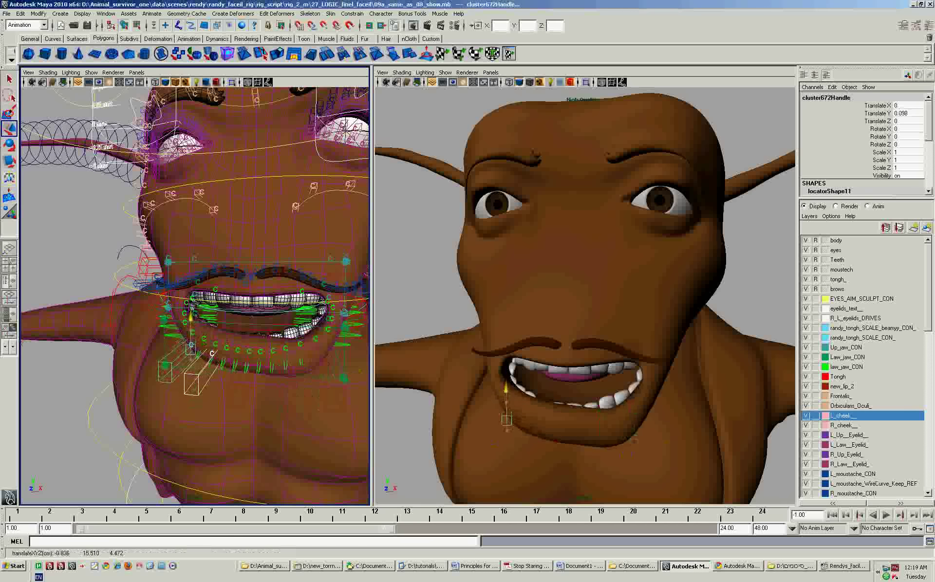
mouse_move(195, 292)
alt+mouse_down()
mouse_move(224, 299)
mouse_move(209, 287)
alt+mouse_up()
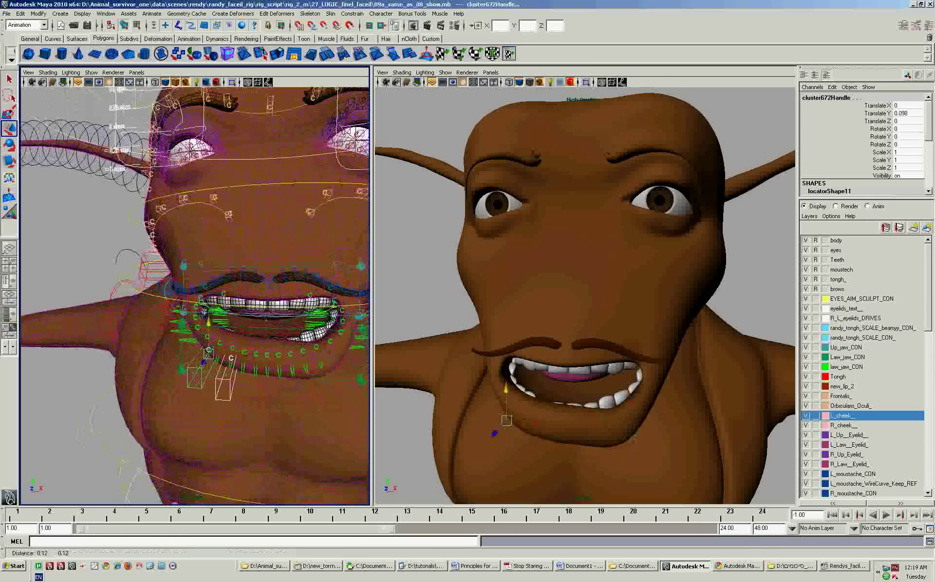
click(305, 362)
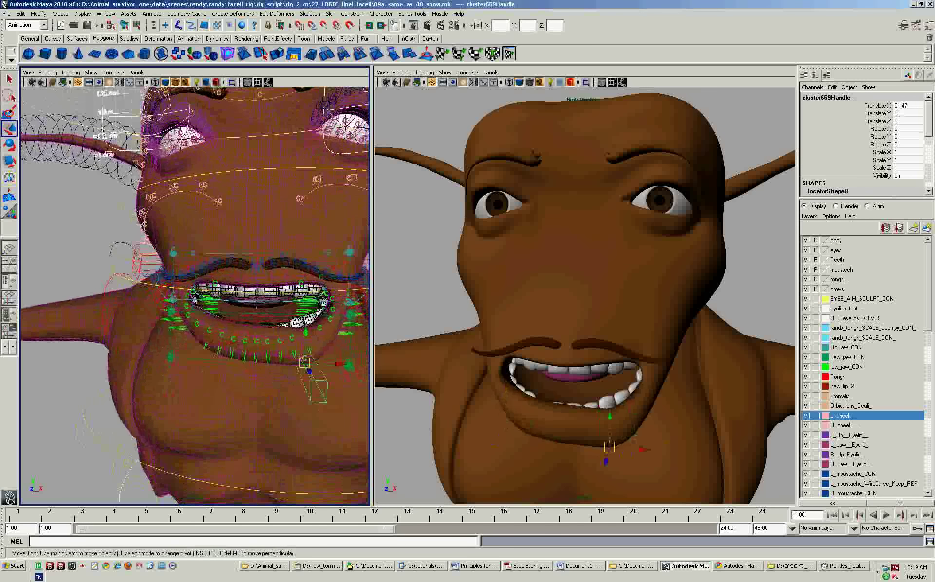
mouse_move(338, 364)
mouse_down()
mouse_move(297, 327)
mouse_move(263, 327)
mouse_up()
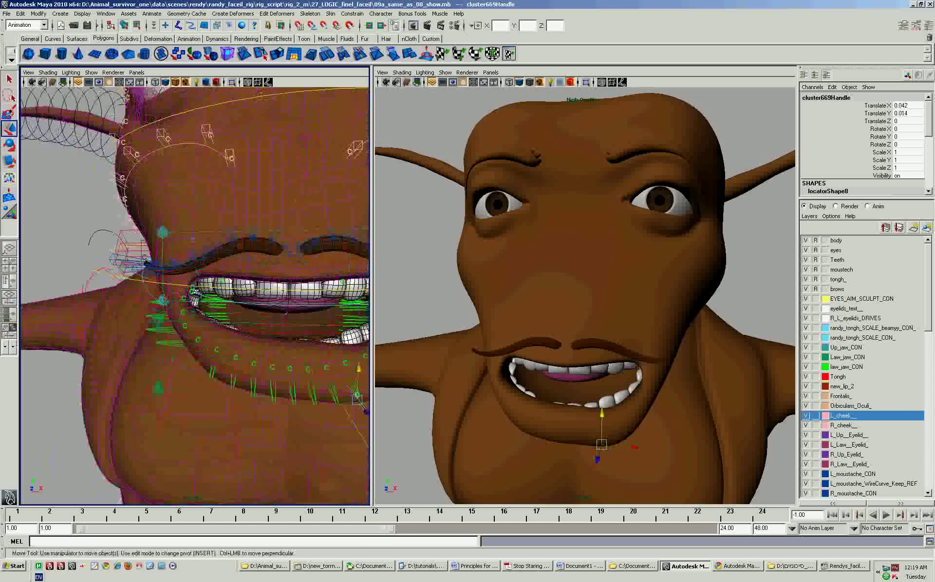
click(290, 369)
drag(263, 359, 317, 382)
drag(273, 342, 273, 336)
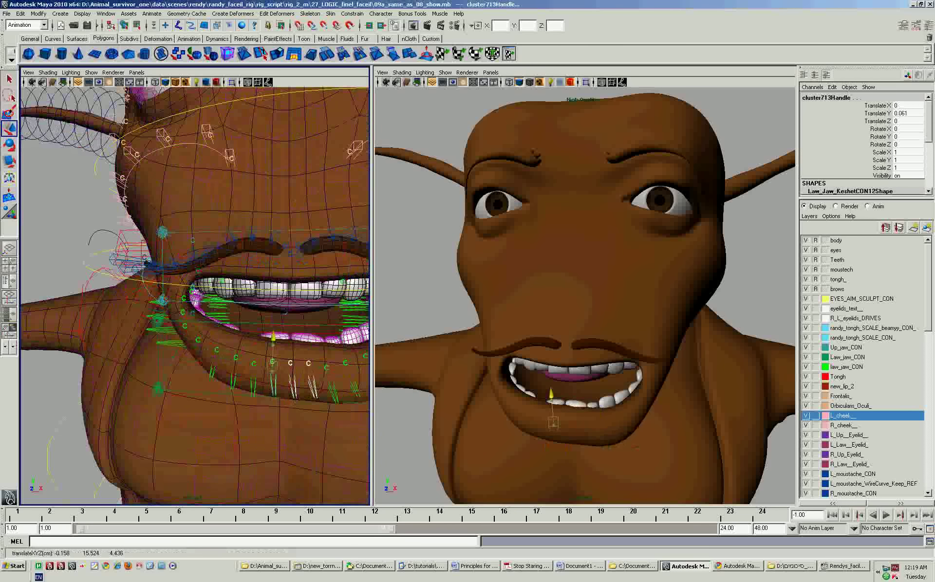
Reselect the clusters under the chin and lower lip and reframe the whole face
click(294, 249)
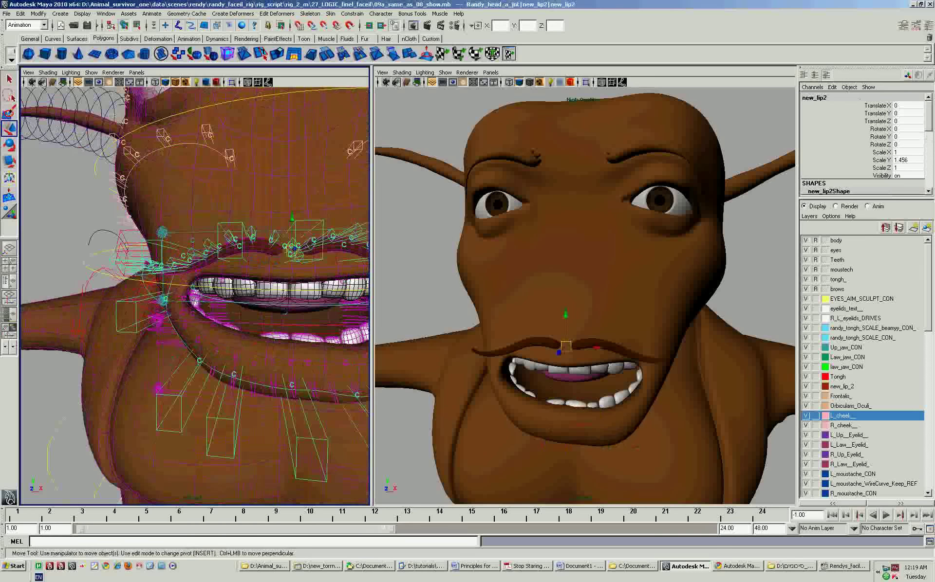
click(254, 360)
drag(253, 337, 254, 326)
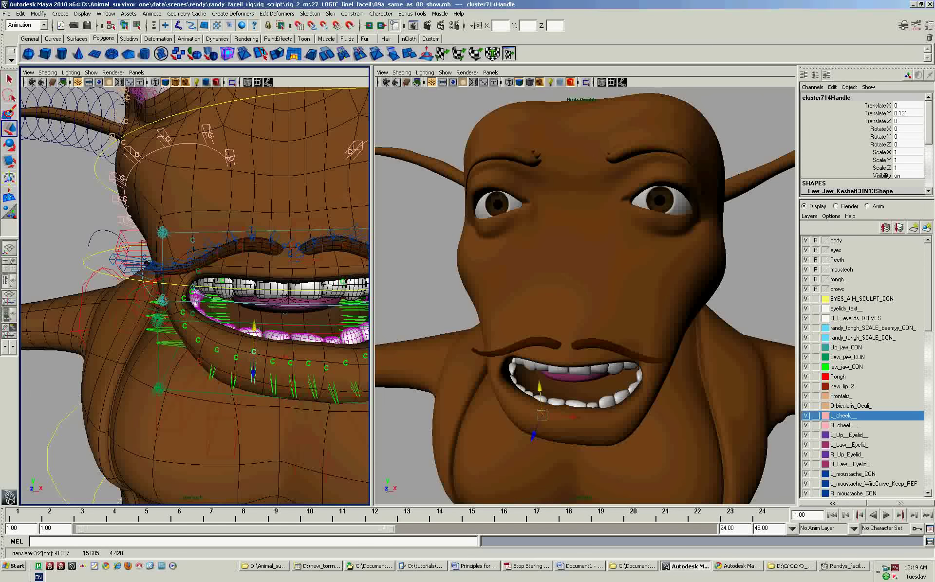
scroll(244, 341, down, 3)
click(243, 351)
mouse_move(195, 244)
alt+middle_down()
mouse_move(195, 300)
mouse_move(194, 178)
mouse_move(195, 251)
alt+middle_up()
Rotate three lower-lip and chin clusters by about 12–13 degrees each
key(e)
alt+drag(195, 250, 146, 234)
alt+right_drag(146, 234, 185, 234)
alt+drag(185, 234, 185, 185)
drag(222, 273, 222, 336)
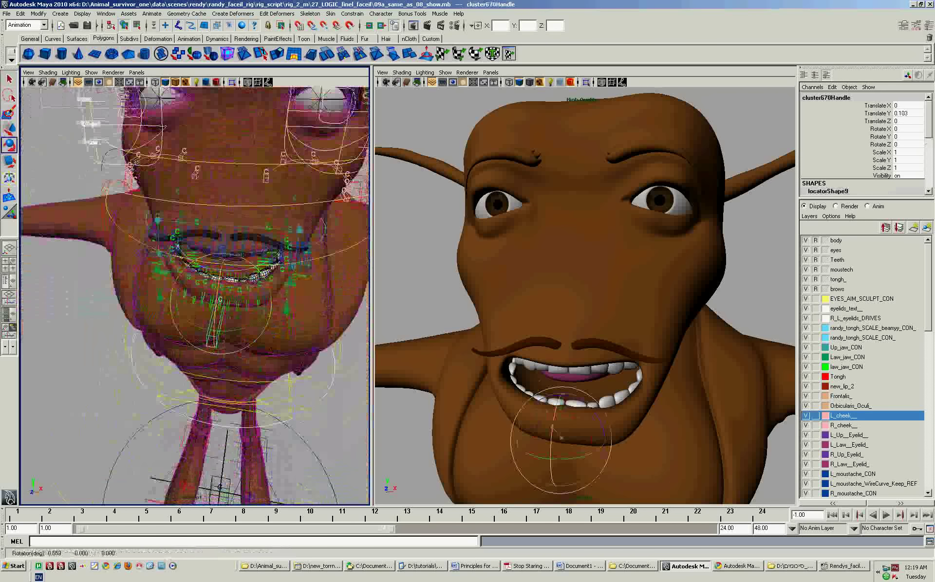
click(249, 305)
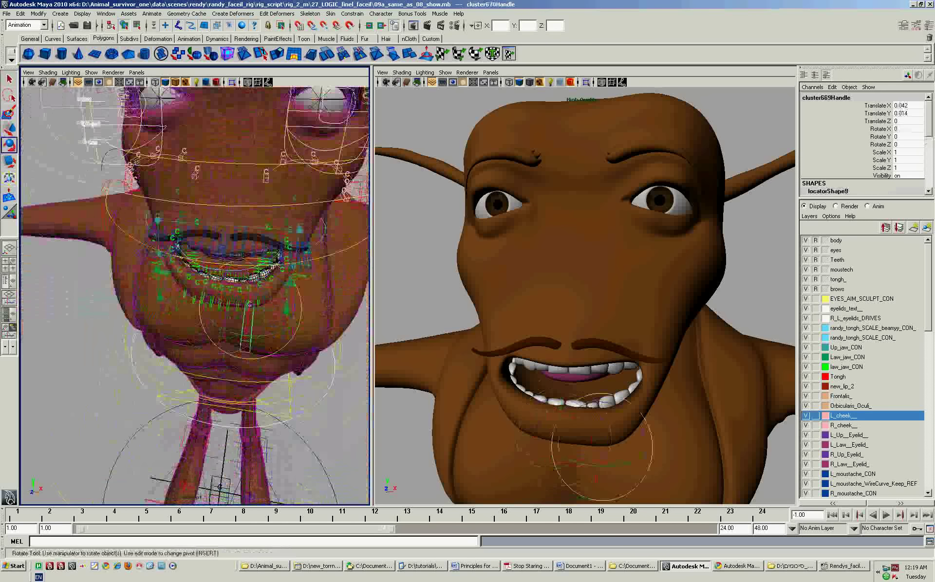
drag(251, 292, 250, 341)
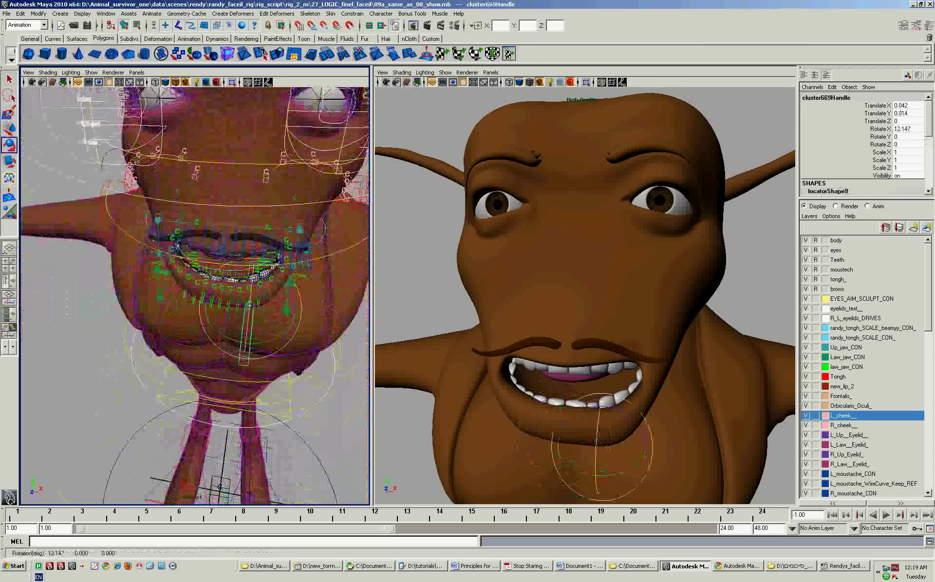
click(189, 314)
drag(189, 314, 189, 351)
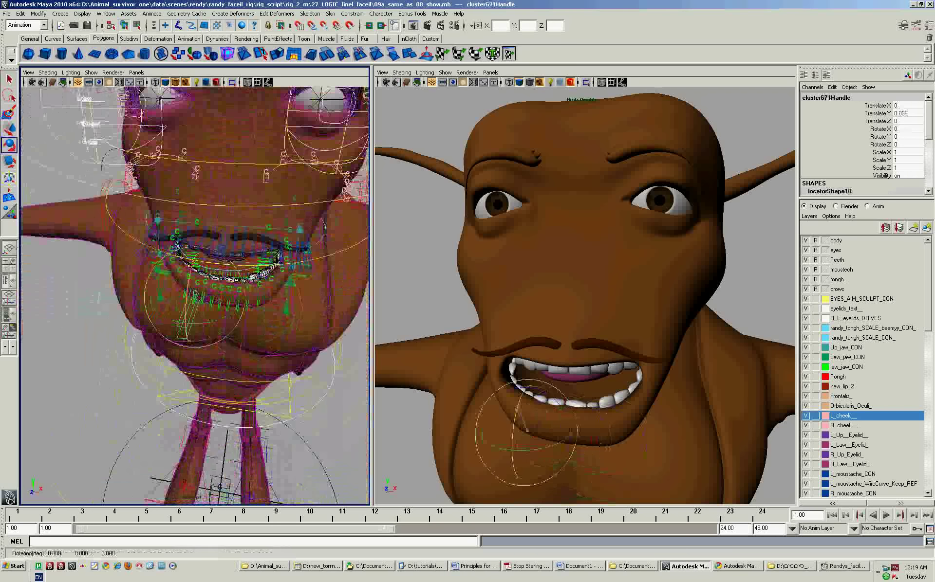
click(189, 351)
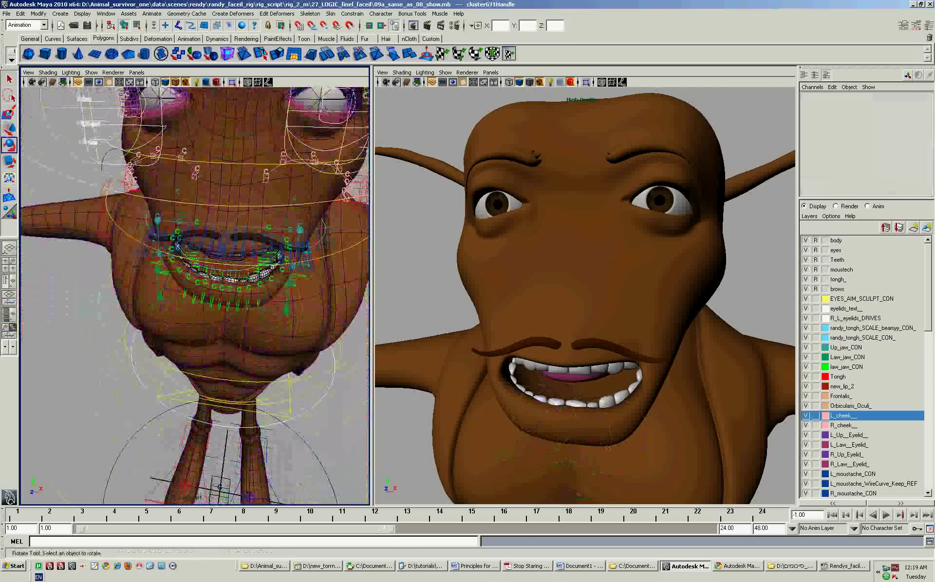
Push the three jaw cluster handles forward in Z, discarding an extra chin handle move
key(w)
click(189, 317)
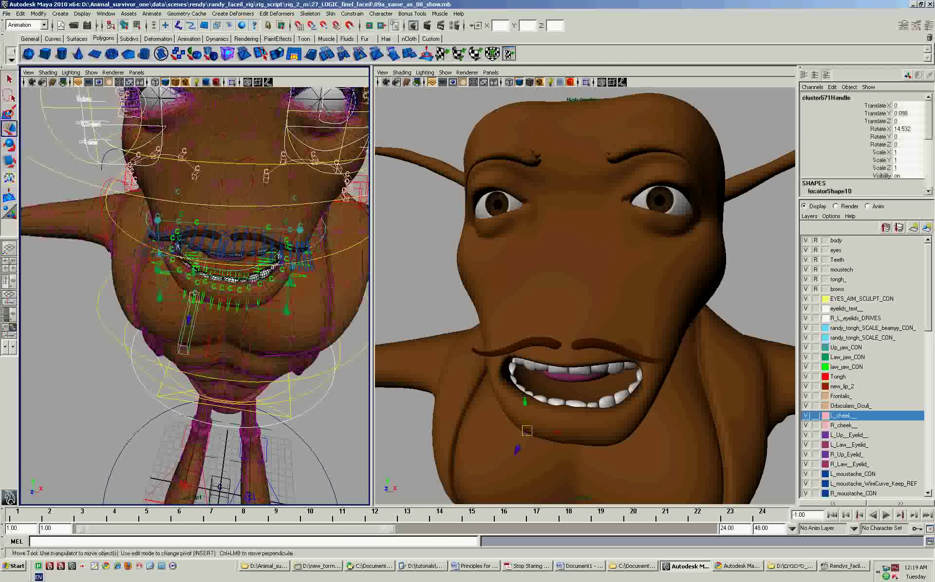
shift+click(216, 331)
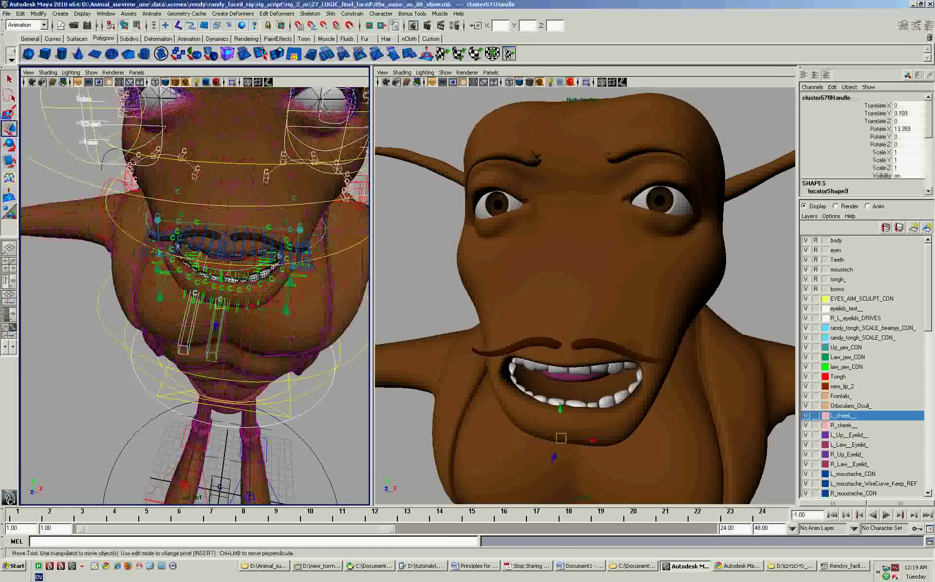
shift+click(246, 336)
drag(597, 464, 595, 473)
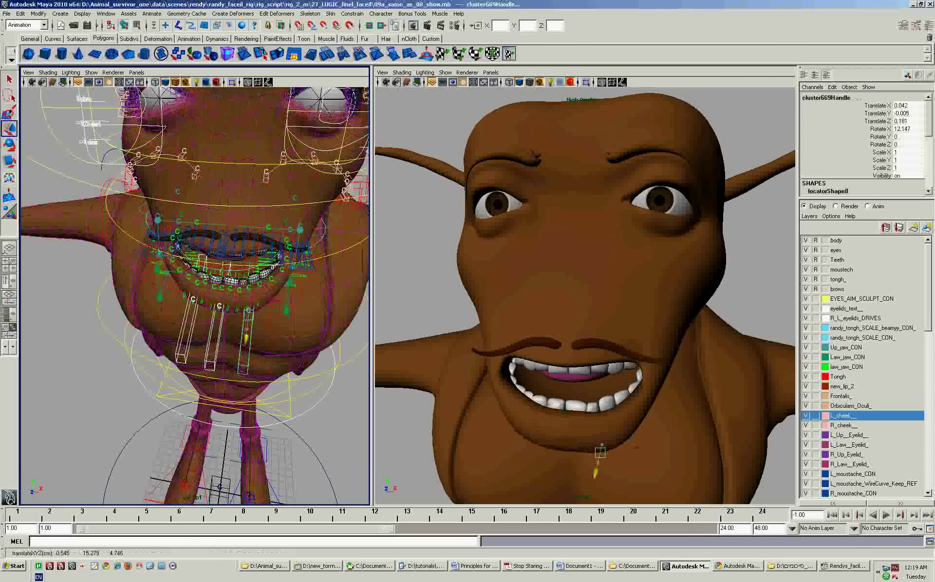
click(635, 440)
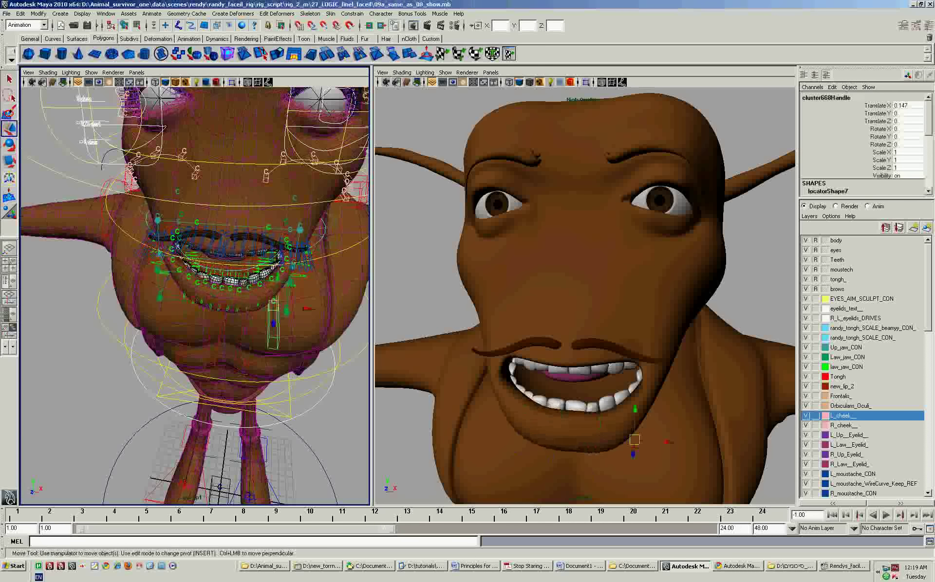
drag(633, 453, 632, 465)
key(ctrl+z)
mouse_move(195, 293)
alt+mouse_down()
mouse_move(209, 283)
mouse_move(229, 292)
alt+mouse_up()
mouse_move(336, 234)
alt+mouse_down()
mouse_move(337, 293)
mouse_move(307, 477)
alt+mouse_up()
Rotate New_Head_Ctrl to about 9.85 in X to open the mouth wider
click(253, 270)
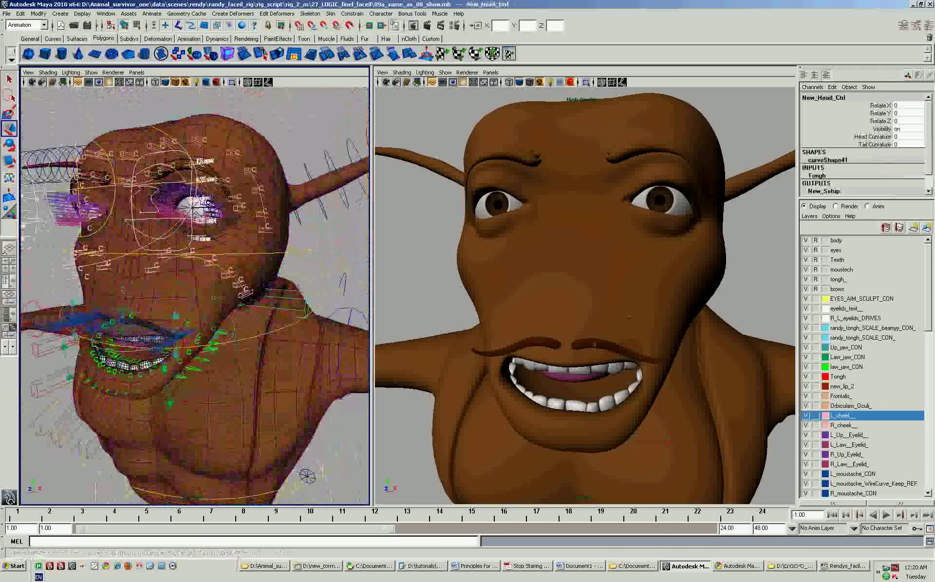
key(e)
mouse_move(592, 292)
mouse_down()
mouse_move(592, 316)
mouse_move(592, 306)
mouse_up()
alt+drag(219, 292, 156, 292)
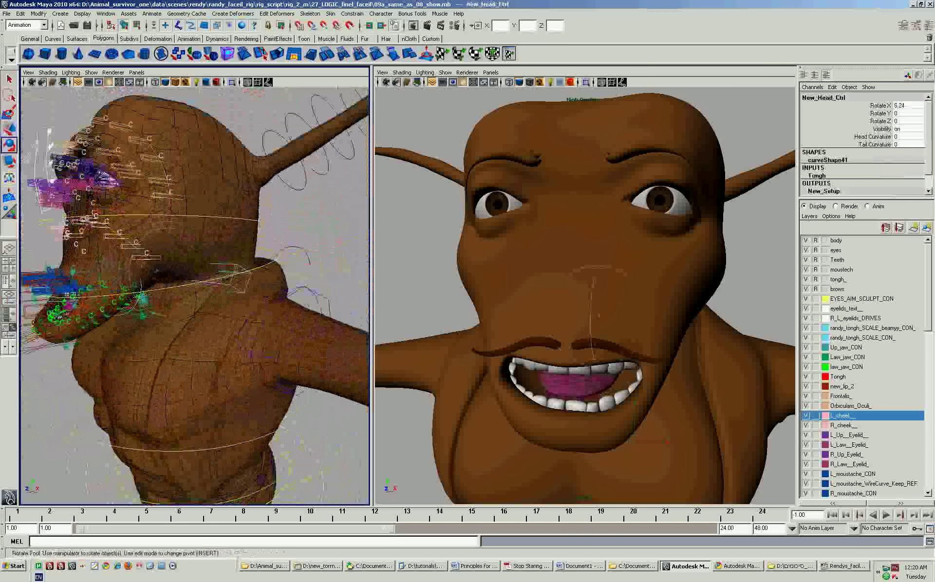
Set the Move tool to world axes and nudge the mouth control near the neck
click(219, 268)
key(w)
alt+drag(156, 293, 214, 292)
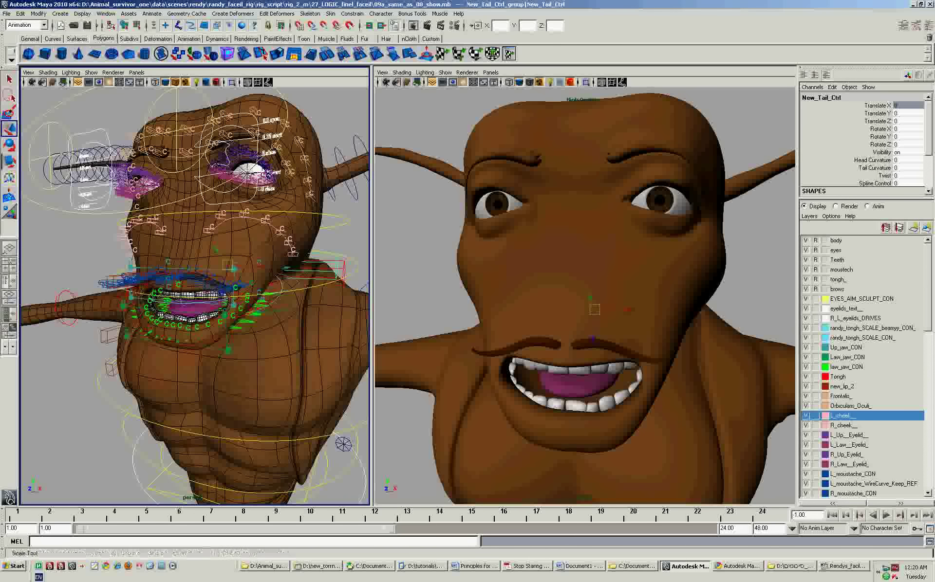
double_click(9, 128)
click(810, 105)
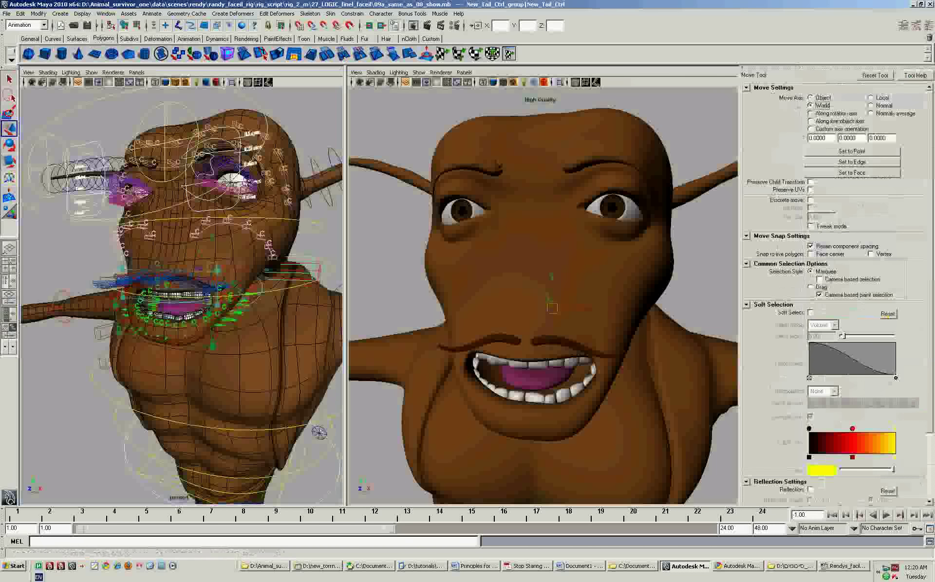
alt+drag(181, 292, 272, 275)
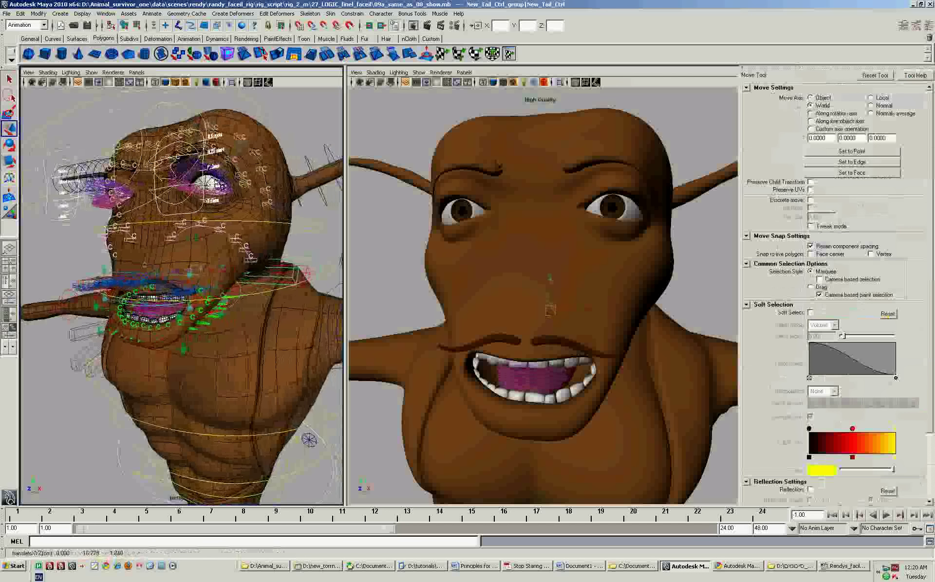
drag(297, 274, 298, 276)
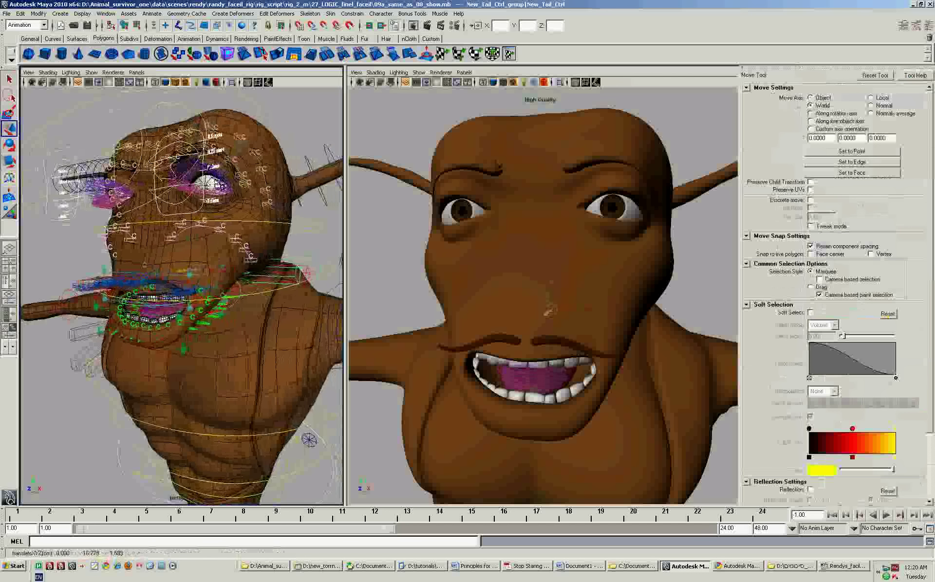
Frame the control near the nose and zoom the left view in on the mouth
click(551, 310)
key(f)
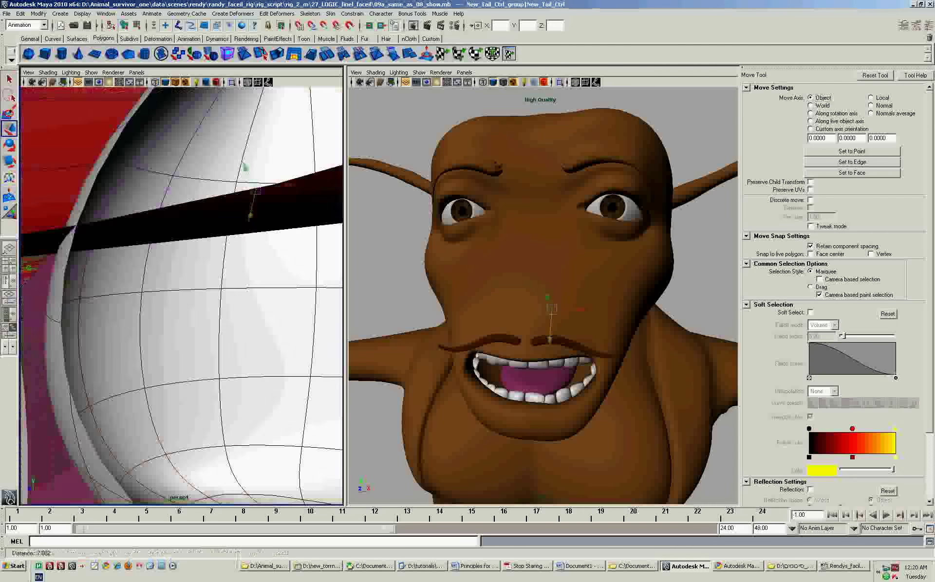
scroll(181, 296, down, 5)
scroll(181, 295, down, 2)
scroll(181, 296, down, 2)
scroll(181, 295, down, 1)
scroll(181, 296, down, 1)
scroll(182, 296, down, 1)
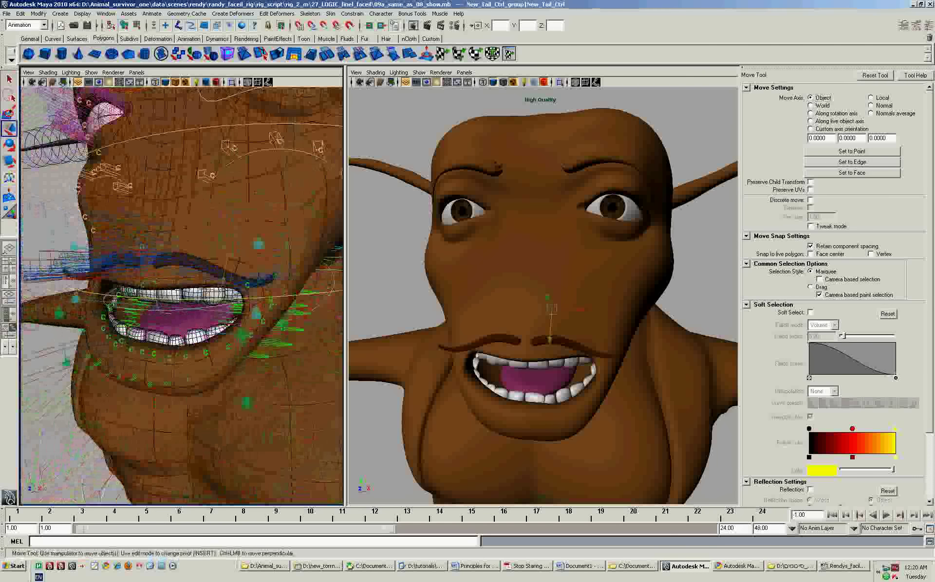
Scale the tongue control to about 1.52 in X to widen the tongue
click(220, 255)
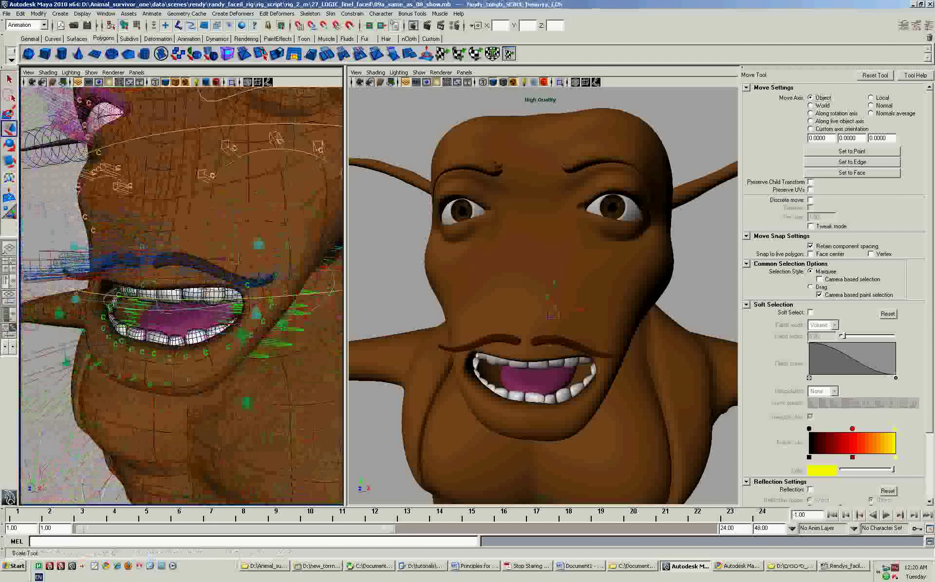
click(10, 161)
drag(597, 314, 630, 316)
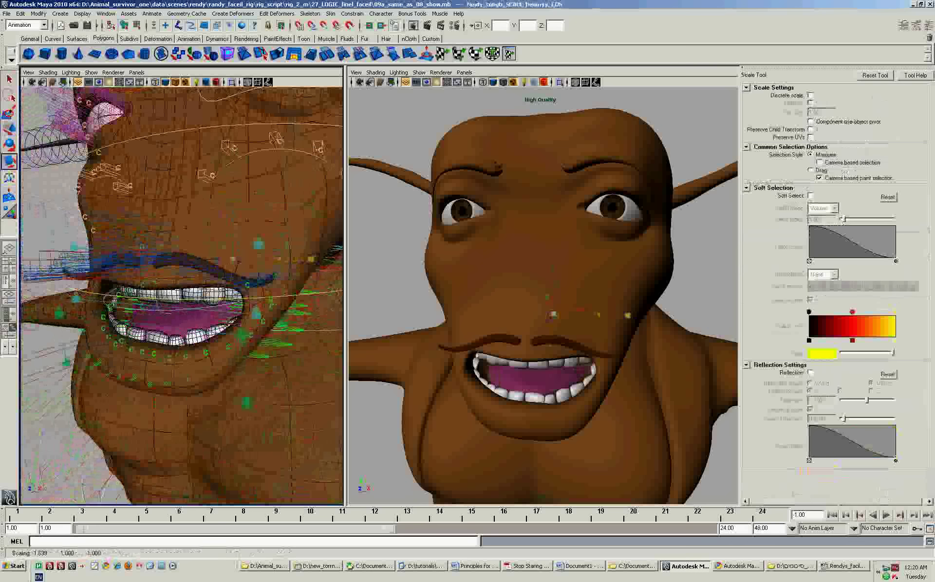
mouse_move(194, 292)
alt+mouse_down()
mouse_move(155, 292)
mouse_move(165, 293)
alt+mouse_up()
Move New_cluster685_Ctrl and New_cluster684_Ctrl slightly down in Y to drop the lower lip
click(152, 248)
key(w)
alt+drag(176, 292, 194, 292)
mouse_move(528, 370)
mouse_down()
mouse_move(529, 389)
mouse_move(528, 372)
mouse_up()
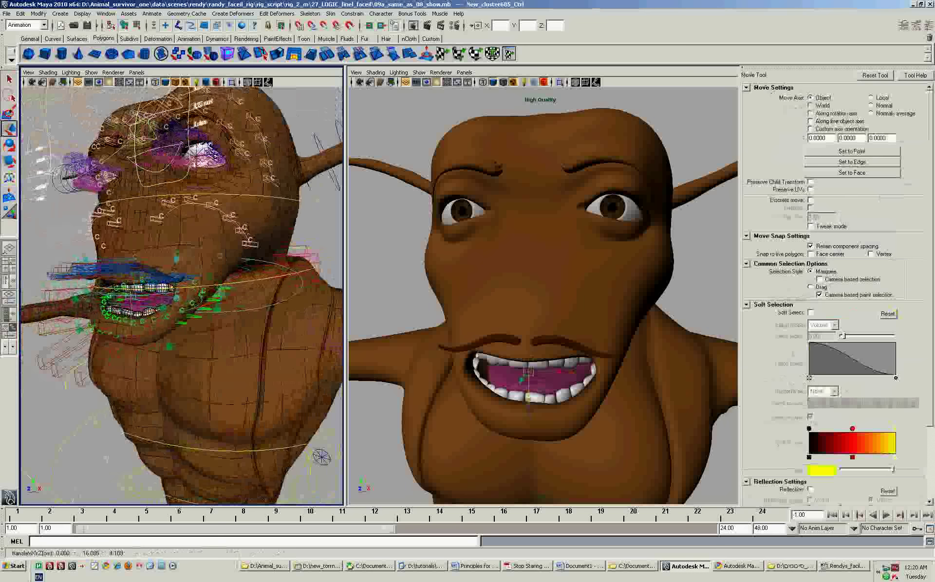
alt+drag(205, 293, 180, 292)
click(531, 368)
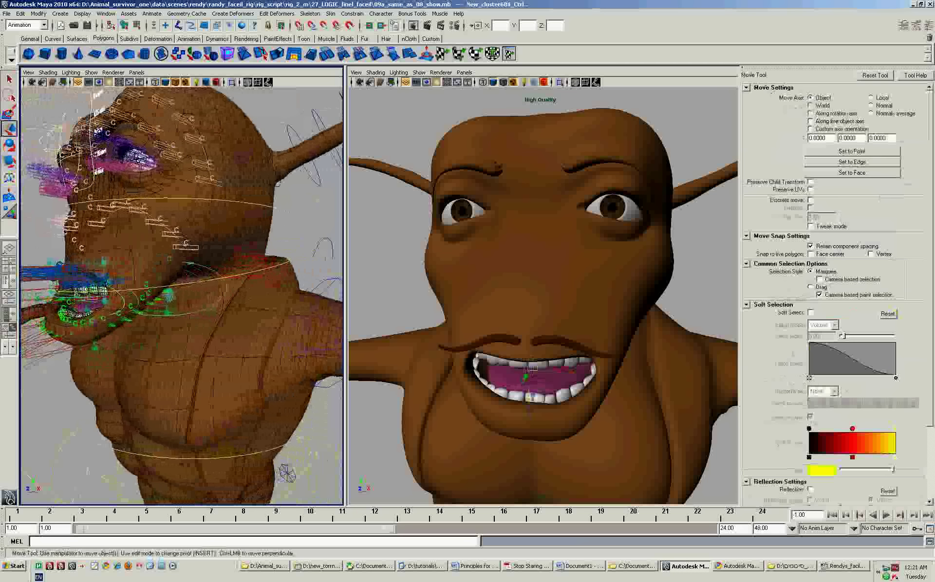
drag(530, 369, 531, 369)
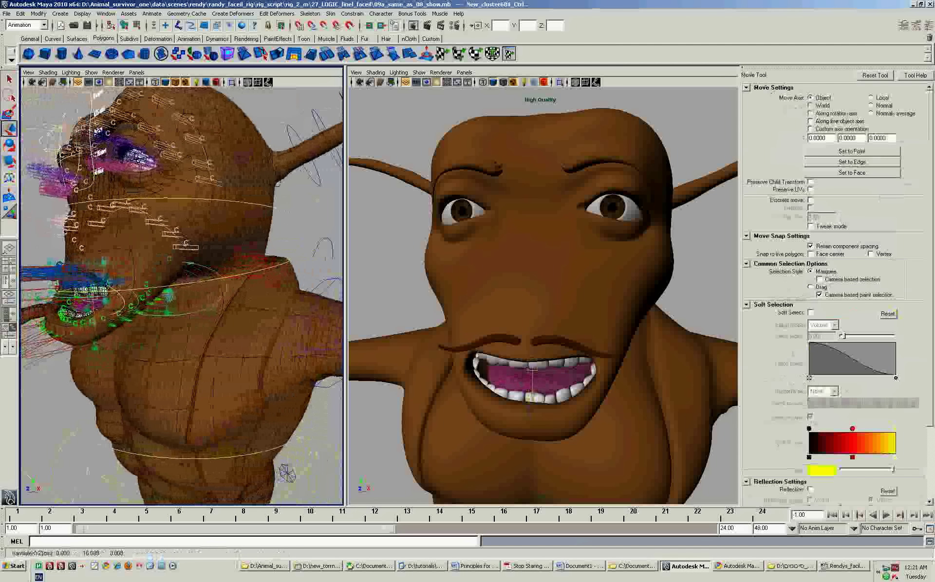
click(531, 369)
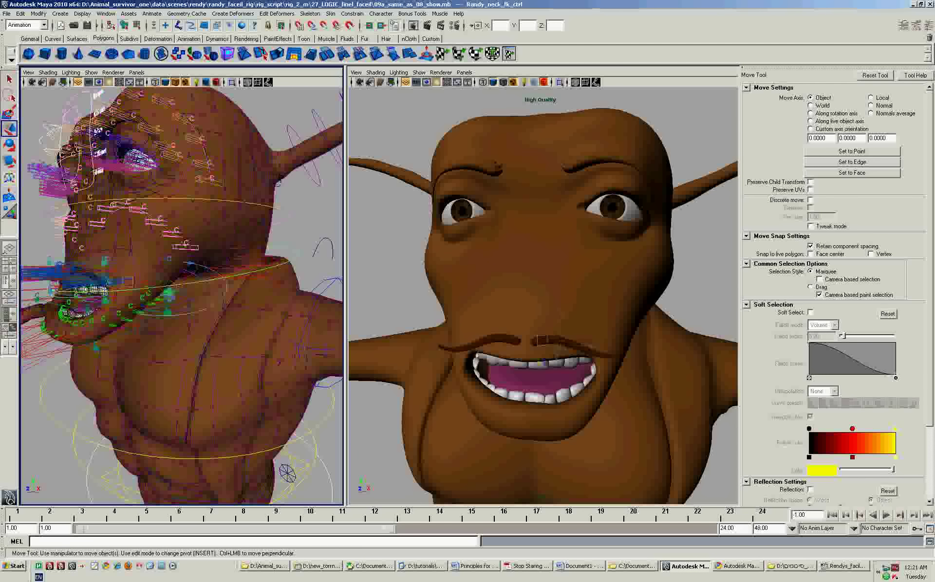
Nudge the new_cluster02_Ctrl lip control to about 16.19 in translate Y
alt+drag(287, 473, 285, 397)
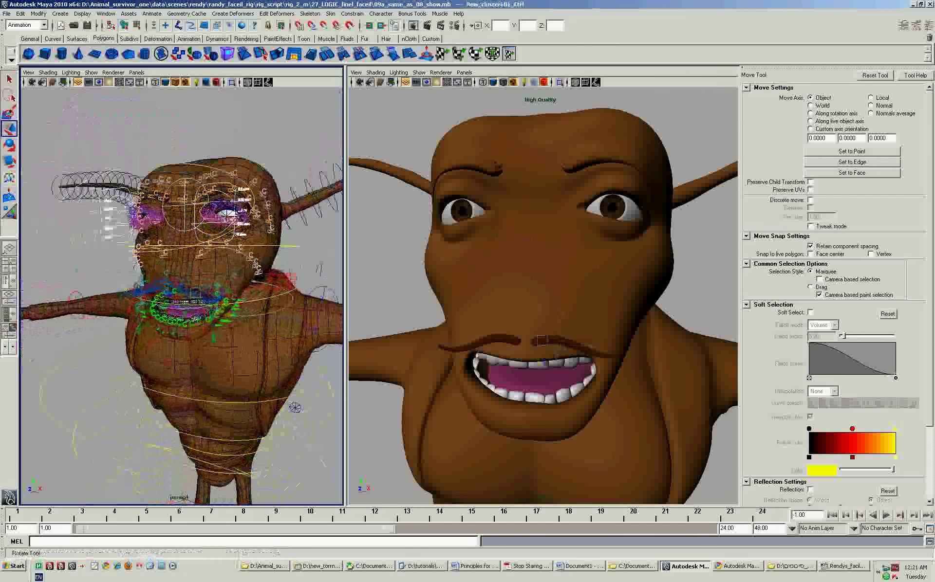
mouse_move(285, 396)
alt+mouse_down()
mouse_move(259, 425)
mouse_move(300, 151)
alt+mouse_up()
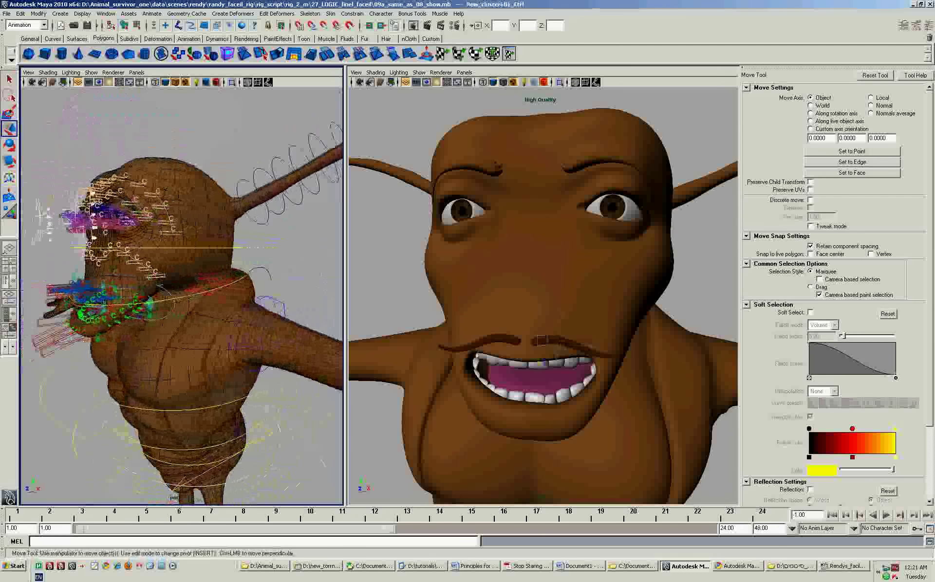
scroll(181, 293, up, 2)
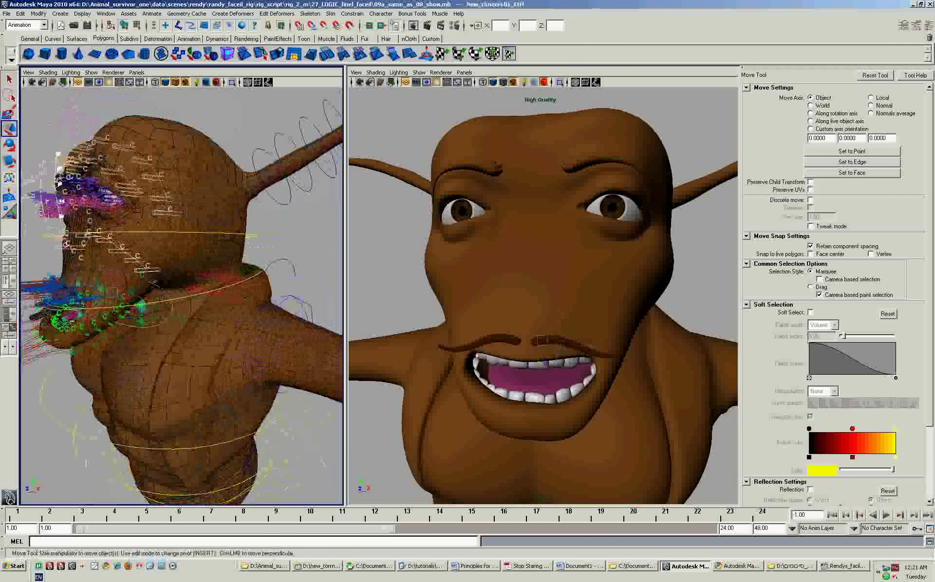
click(534, 371)
drag(534, 372, 541, 375)
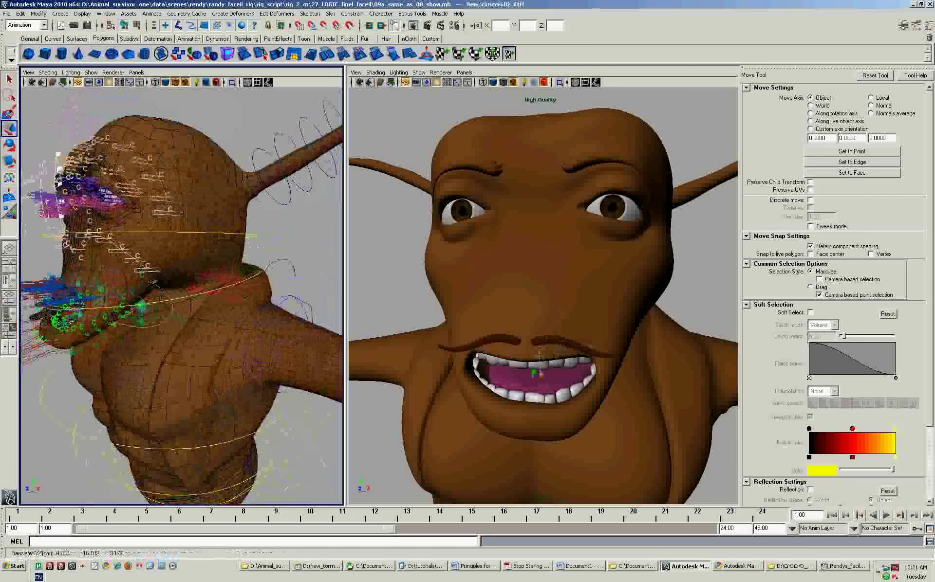
key(ctrl+z)
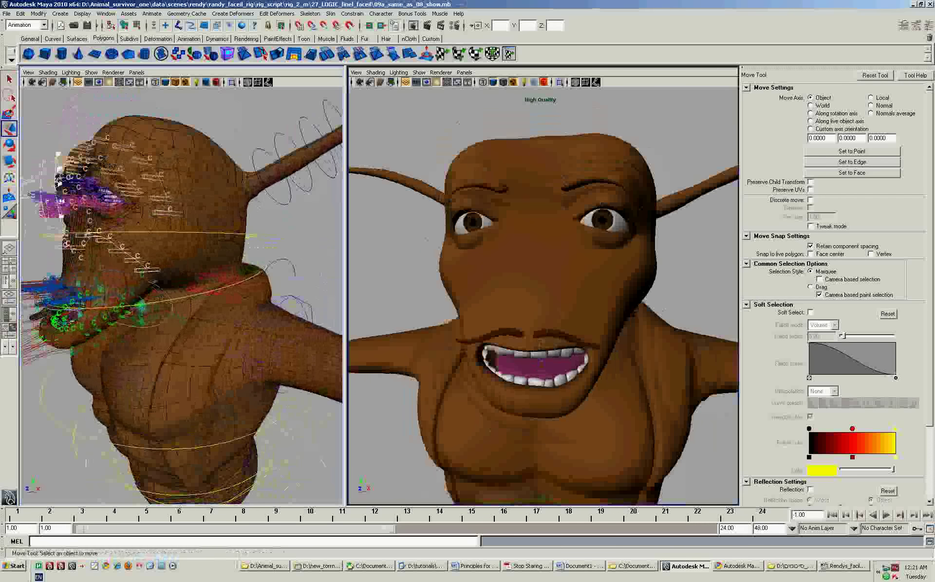
Move the mouth-corner cluster handle down and left and raise the next lip handle slightly
alt+right_drag(180, 292, 195, 273)
alt+drag(195, 272, 224, 273)
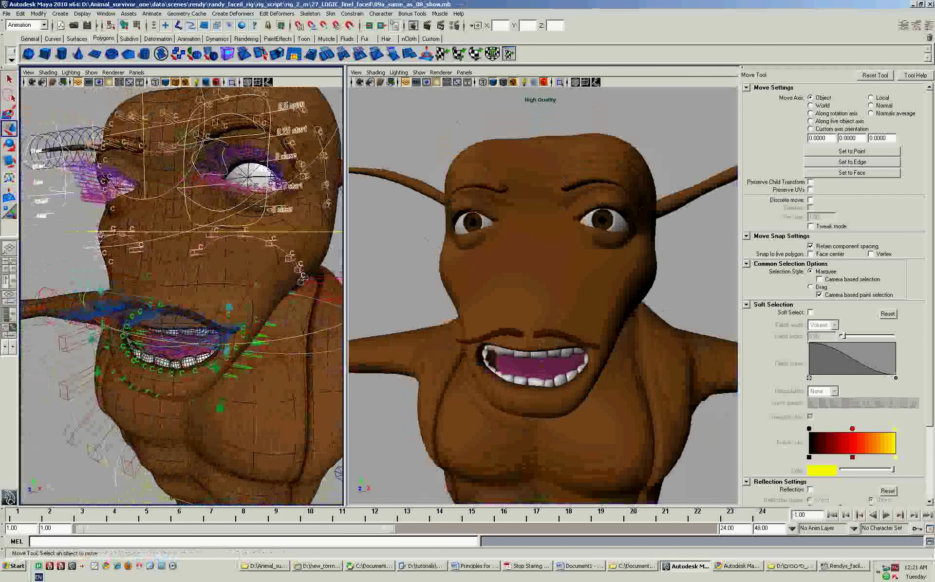
alt+right_drag(180, 293, 205, 272)
alt+drag(205, 273, 185, 273)
alt+right_drag(185, 273, 214, 258)
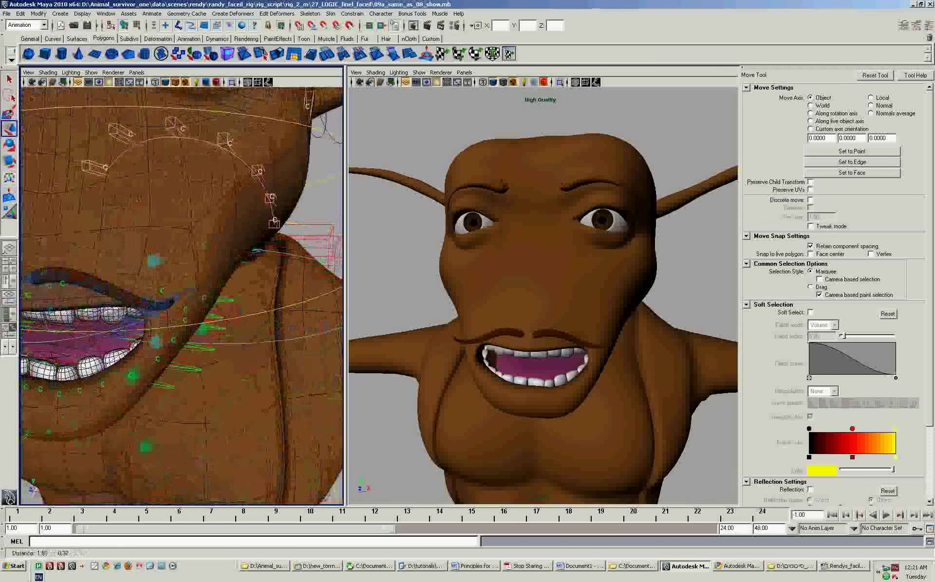
alt+drag(194, 273, 219, 263)
click(197, 294)
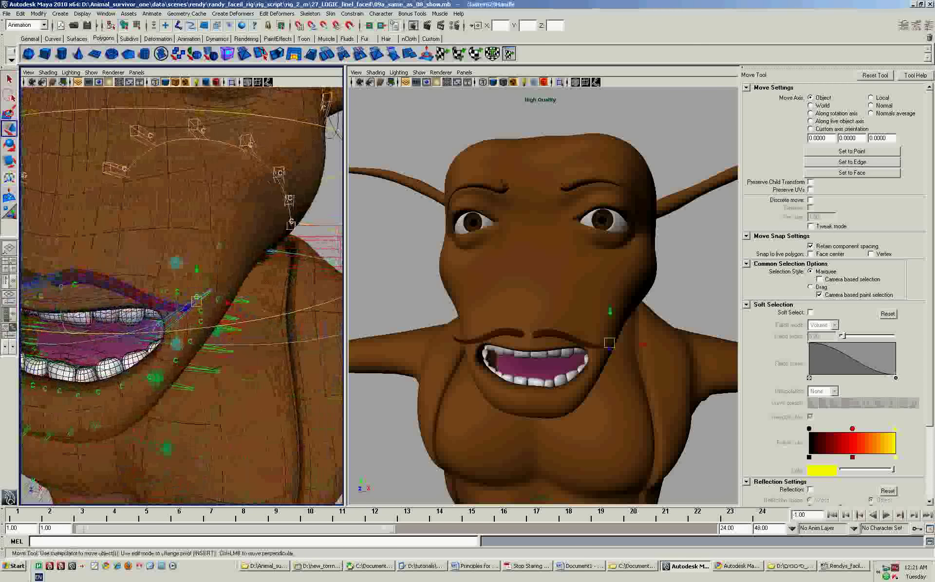
mouse_move(197, 294)
mouse_down()
mouse_move(209, 285)
mouse_move(180, 280)
mouse_up()
mouse_move(262, 276)
mouse_down()
mouse_move(251, 294)
mouse_move(253, 256)
mouse_move(240, 296)
mouse_move(241, 268)
mouse_up()
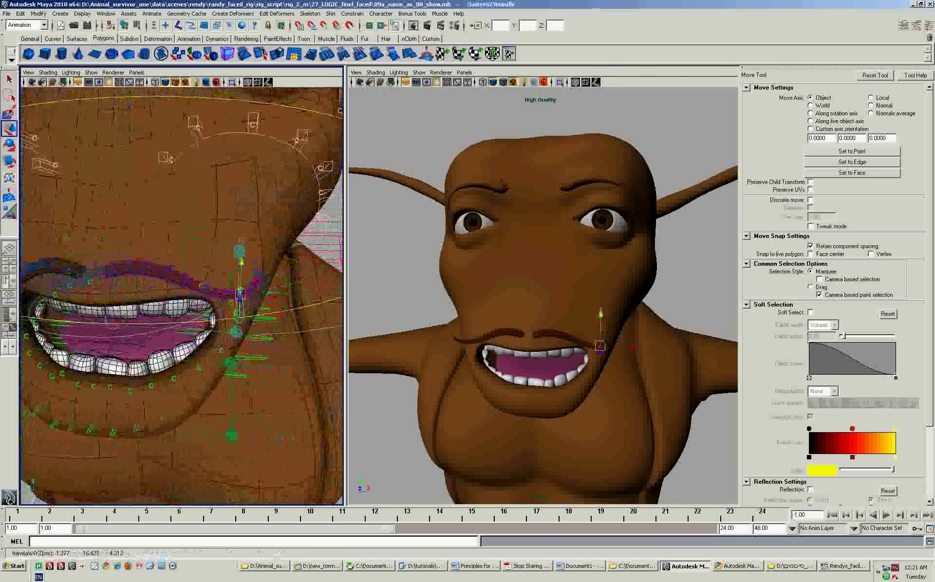
scroll(240, 292, up, 4)
click(265, 290)
drag(265, 273, 265, 271)
Raise the moustache cluster handles slightly above the upper lip
click(159, 250)
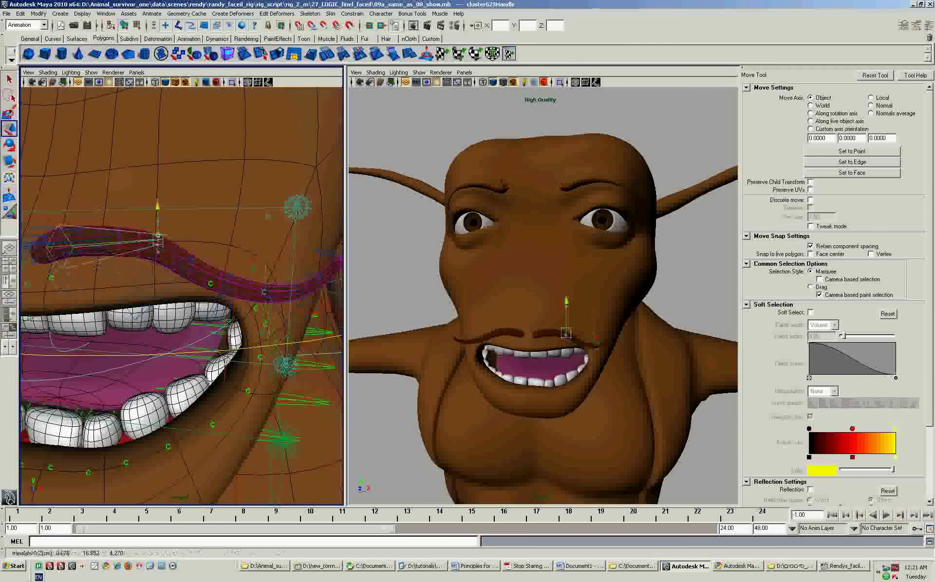
alt+drag(158, 250, 255, 250)
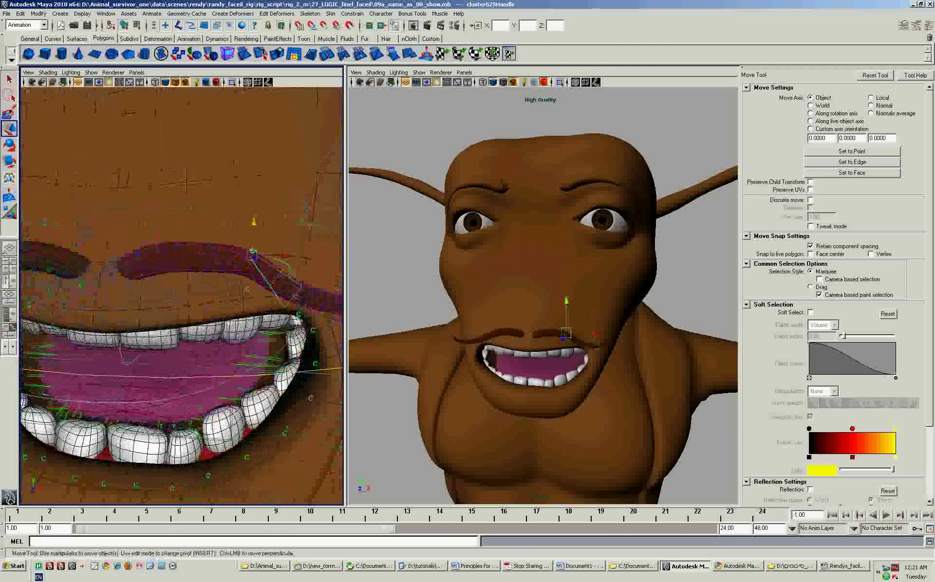
click(214, 248)
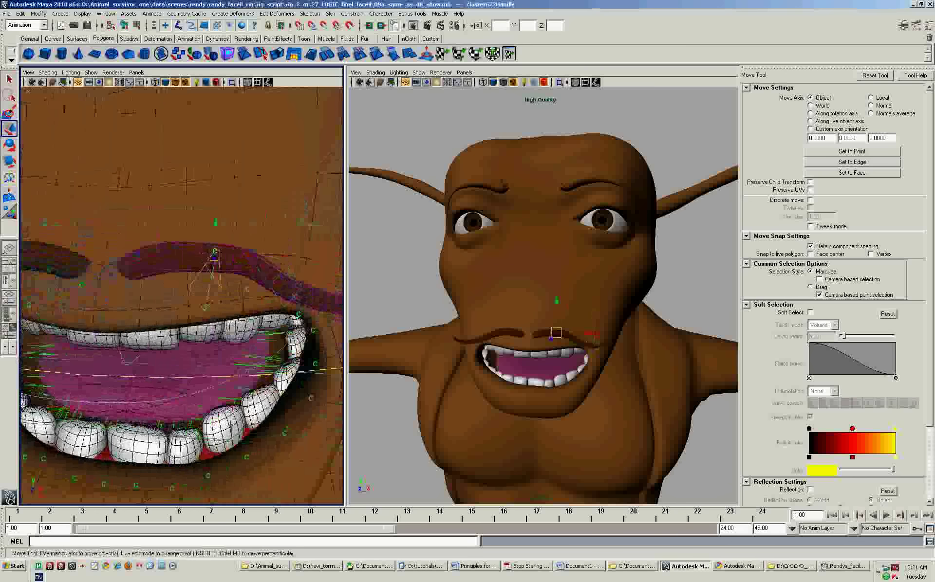
drag(215, 242, 175, 223)
click(176, 251)
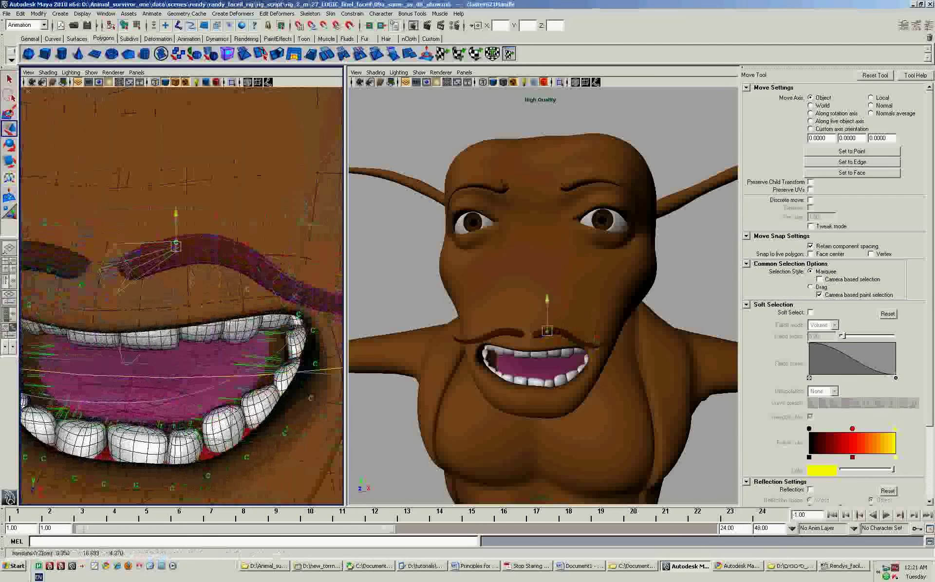
scroll(182, 293, down, 3)
alt+drag(195, 292, 156, 302)
Shift the mouth corner sideways and raise the upper-lip handle to about Y 16.59
click(267, 303)
drag(301, 306, 298, 305)
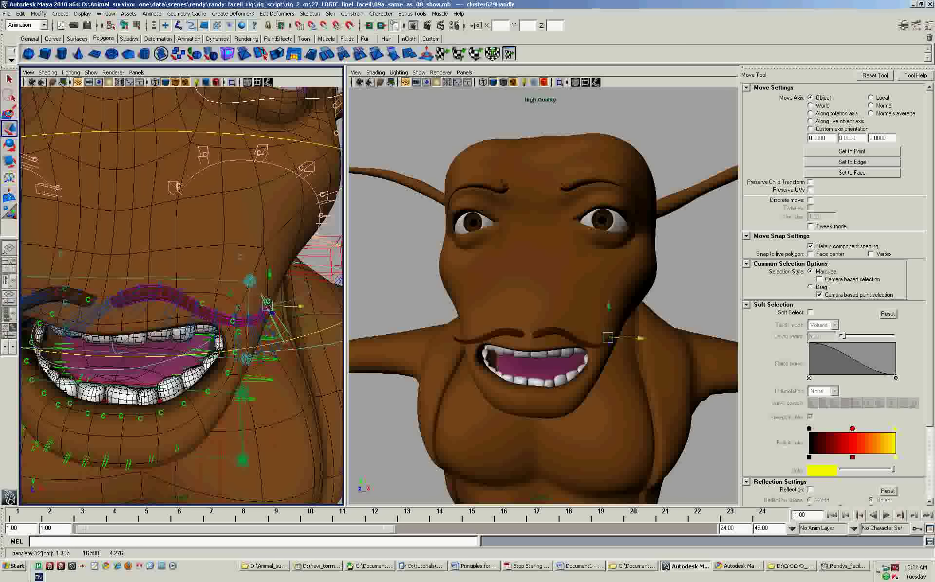
click(197, 306)
drag(197, 280, 197, 278)
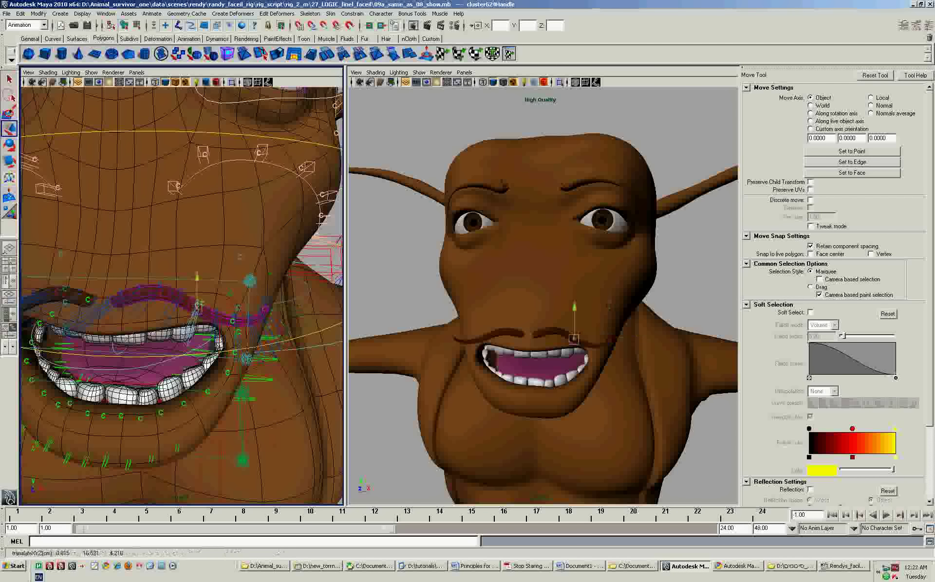
scroll(181, 293, down, 5)
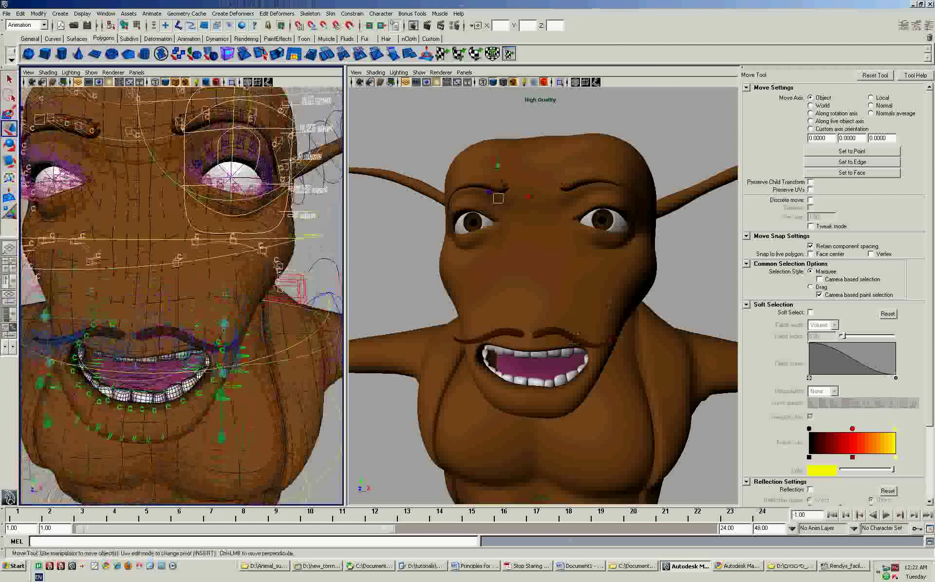
Raise the cheek cluster handles and push the mustache-area cluster upward beside the mouth
click(261, 249)
mouse_move(263, 215)
mouse_down()
mouse_move(263, 197)
mouse_move(263, 214)
mouse_up()
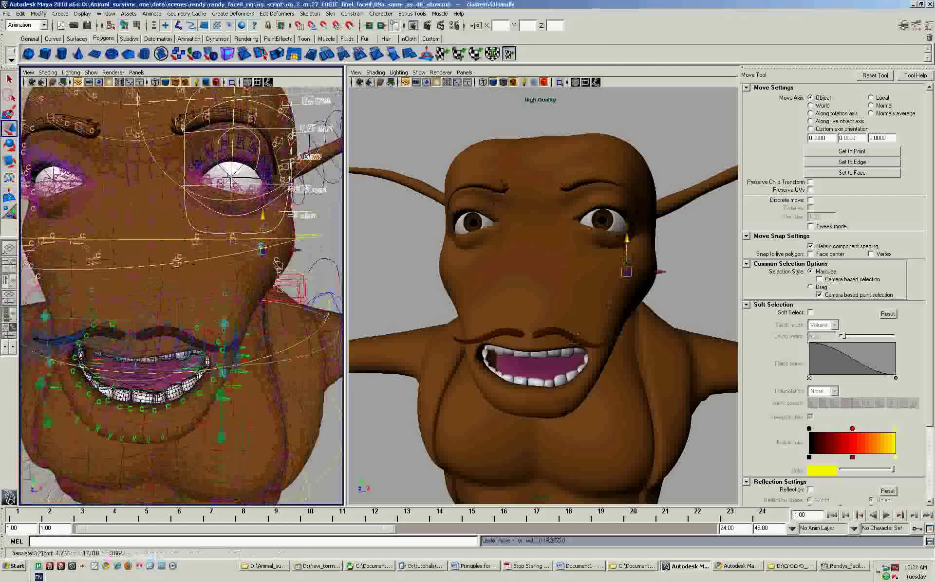
scroll(181, 294, up, 2)
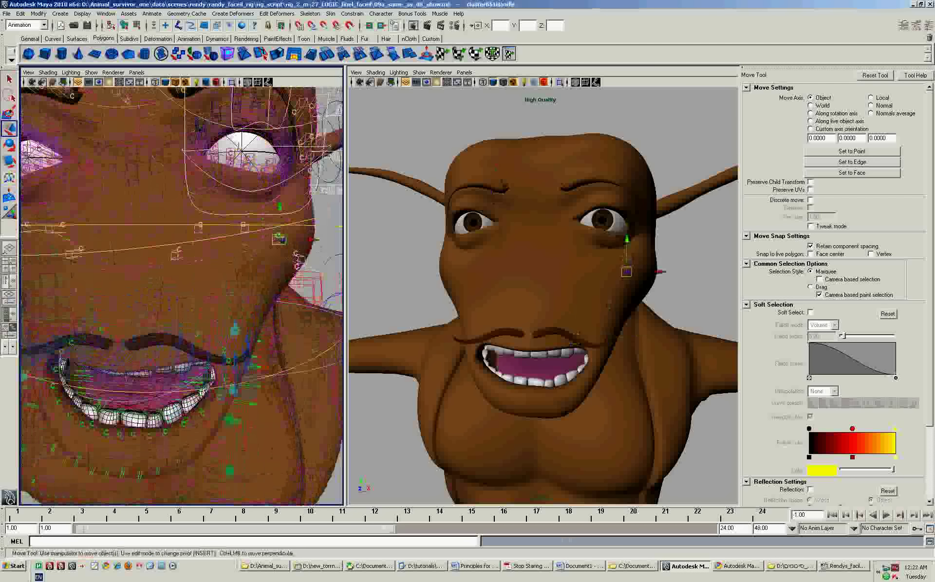
click(243, 227)
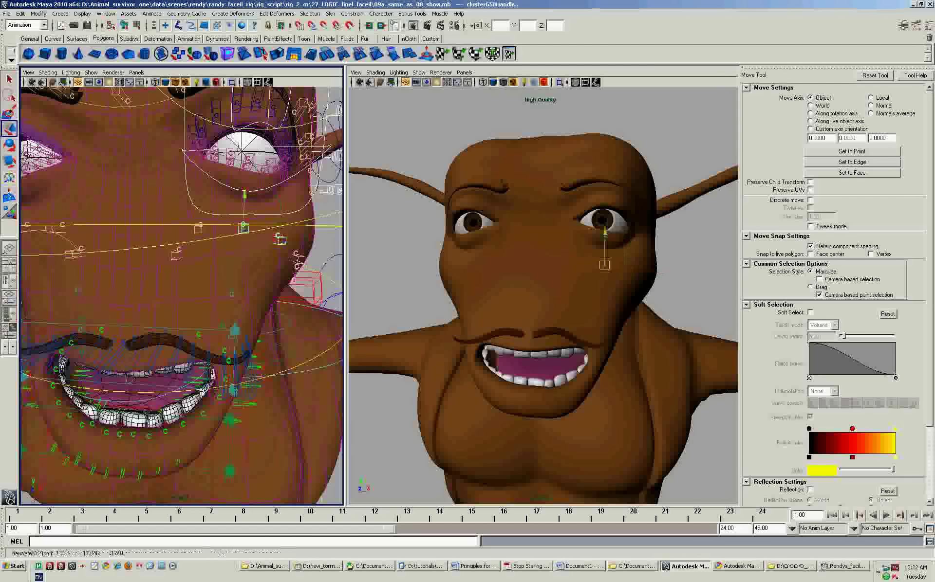
middle_drag(280, 239, 281, 238)
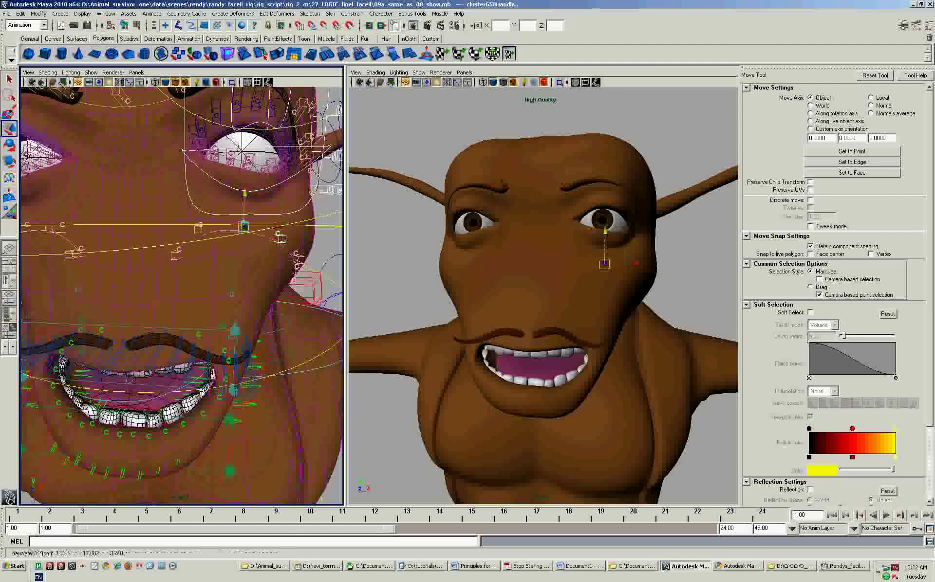
middle_drag(281, 238, 236, 238)
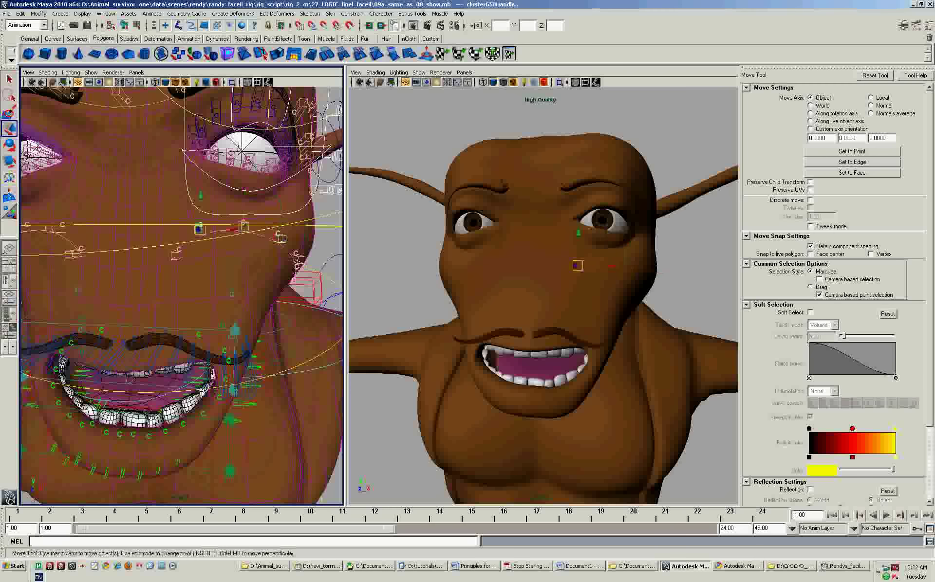
scroll(181, 294, up, 3)
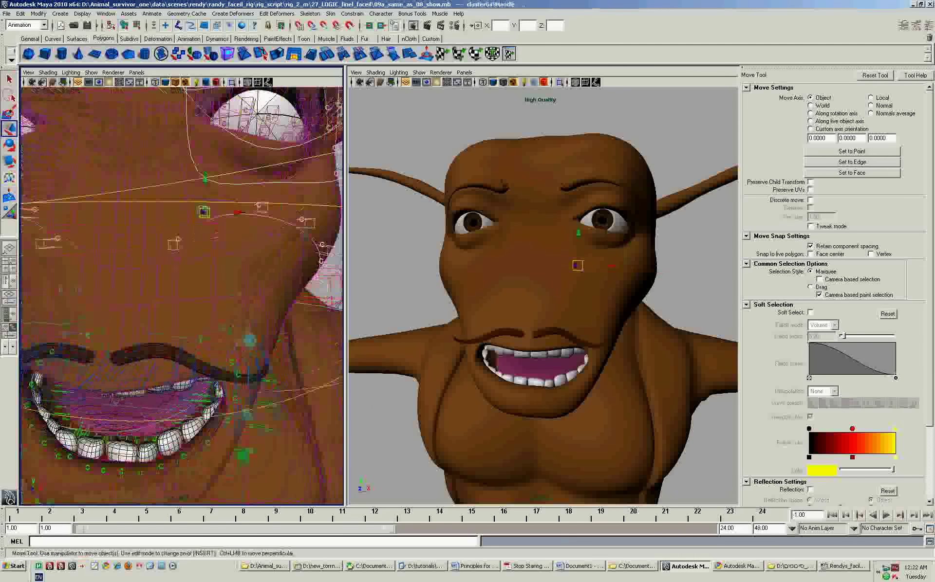
scroll(181, 295, up, 3)
click(289, 177)
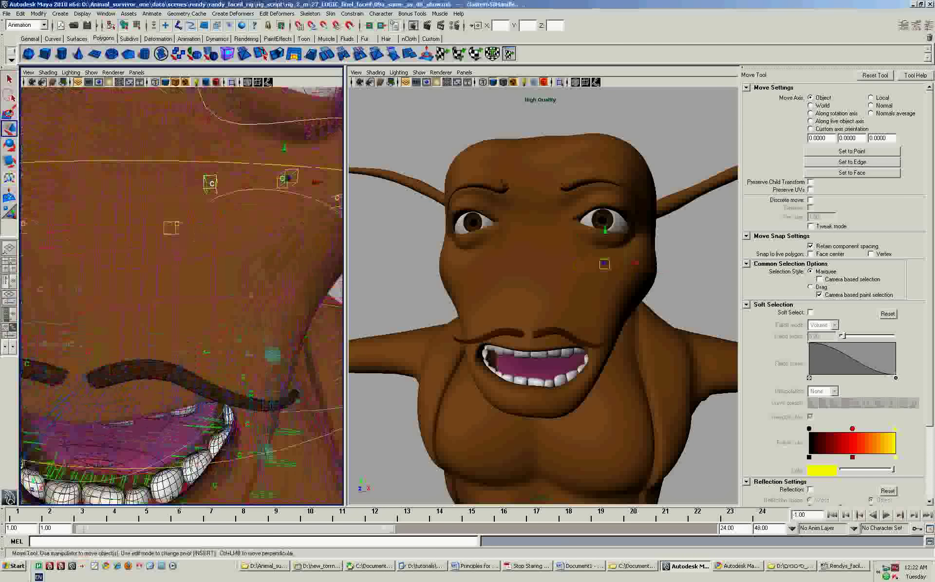
mouse_move(284, 161)
middle_down()
mouse_move(285, 152)
mouse_move(289, 179)
middle_up()
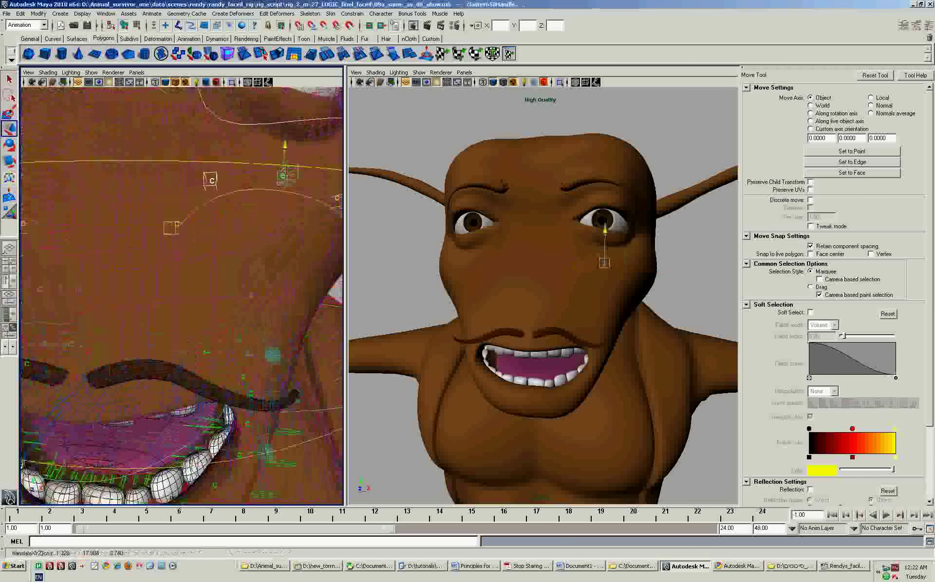
Nudge the R_eye_DRIVE aim control to about 19.2 in translate Y
scroll(288, 179, down, 3)
click(252, 180)
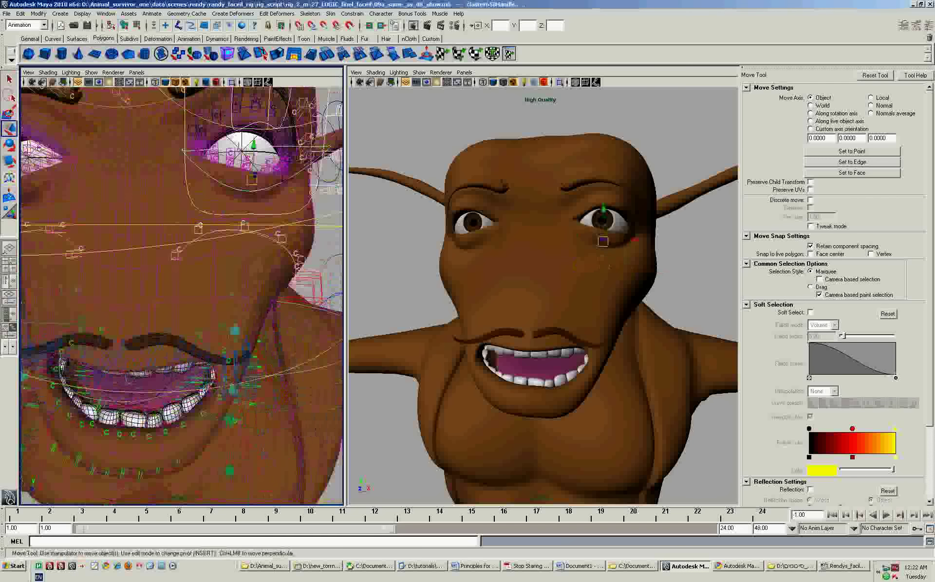
middle_drag(252, 179, 297, 370)
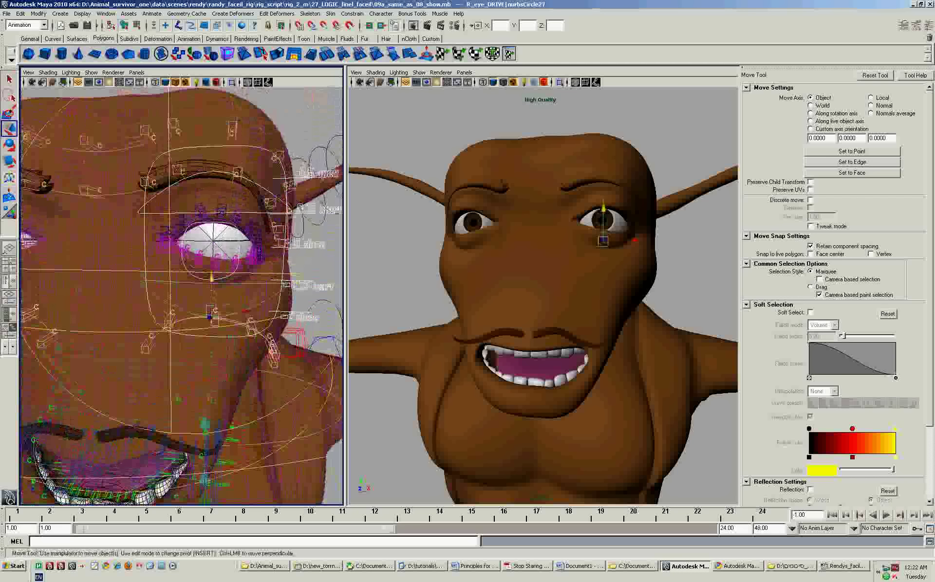
Lower the right upper eyelid and pull the brow clusters down into a frown
click(213, 187)
middle_drag(213, 188, 213, 194)
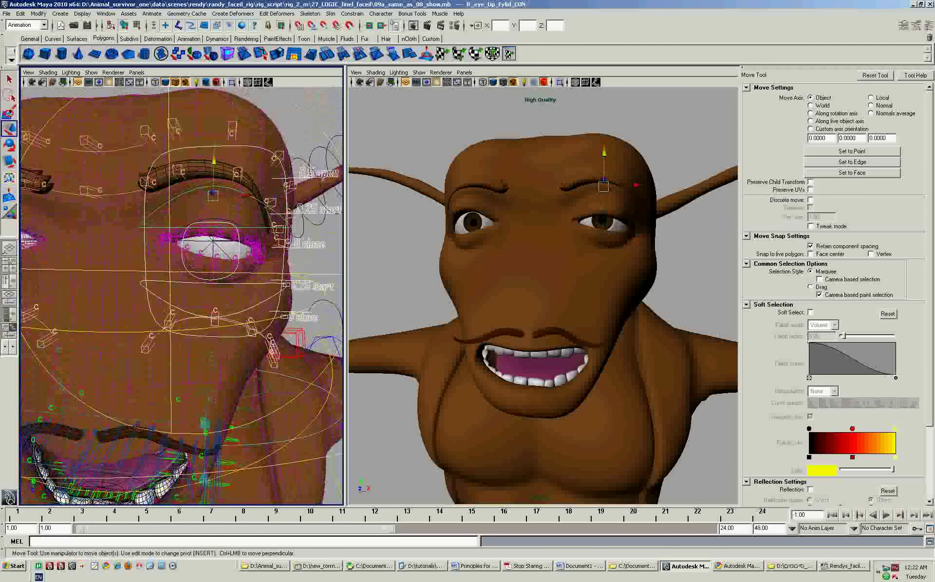
click(178, 170)
click(174, 125)
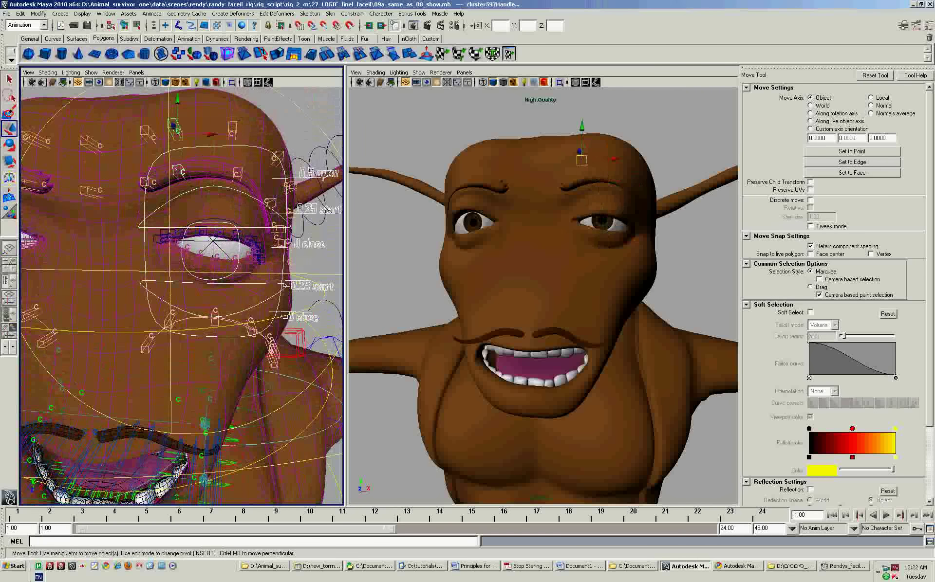
click(147, 130)
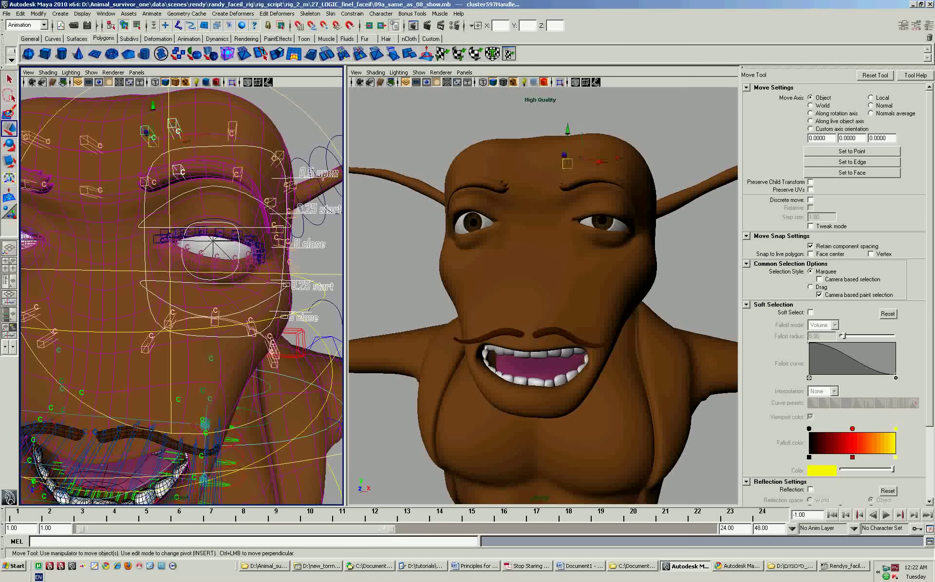
click(148, 182)
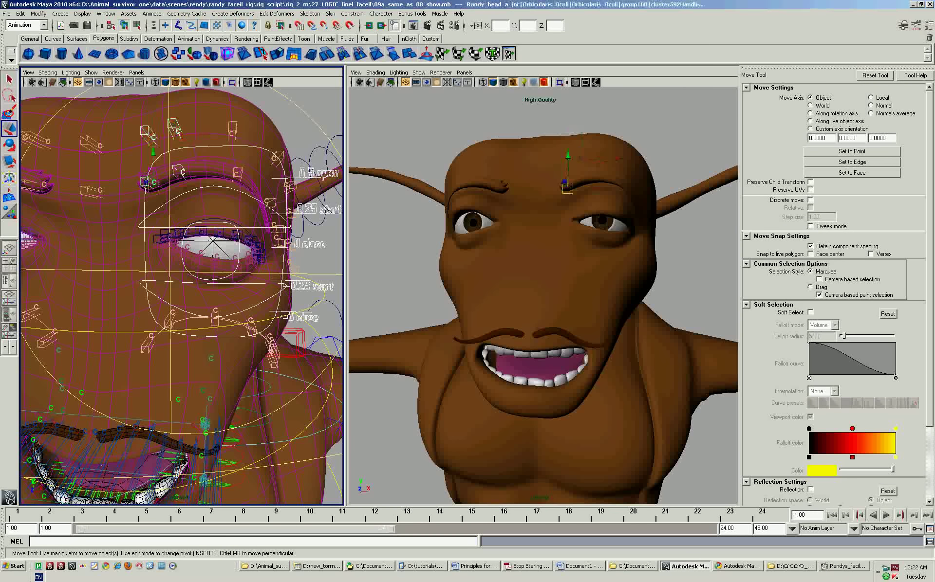
mouse_move(153, 155)
mouse_down()
mouse_move(154, 174)
mouse_move(182, 196)
mouse_up()
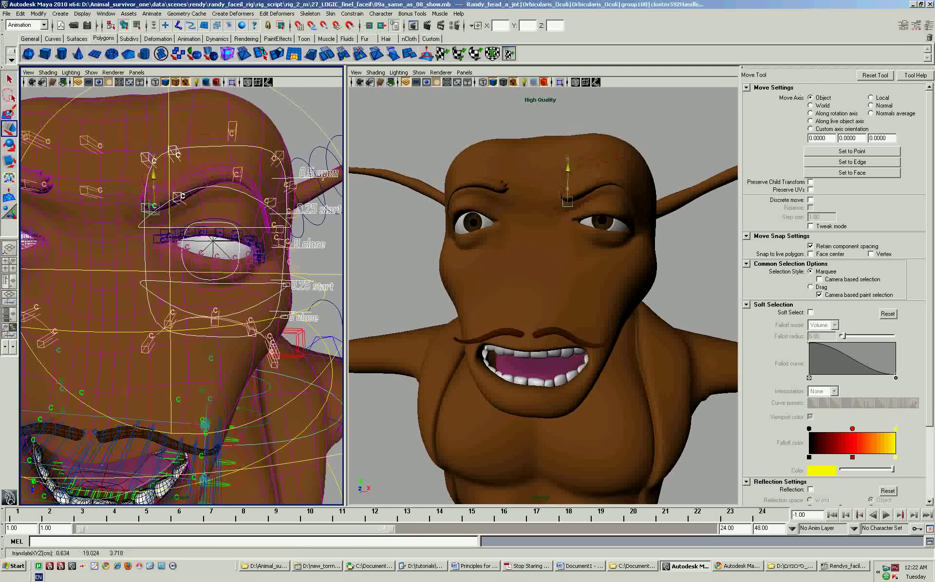
Lift the forehead cluster above the right brow, cluster590Handle to about Y 19.77
key(Right)
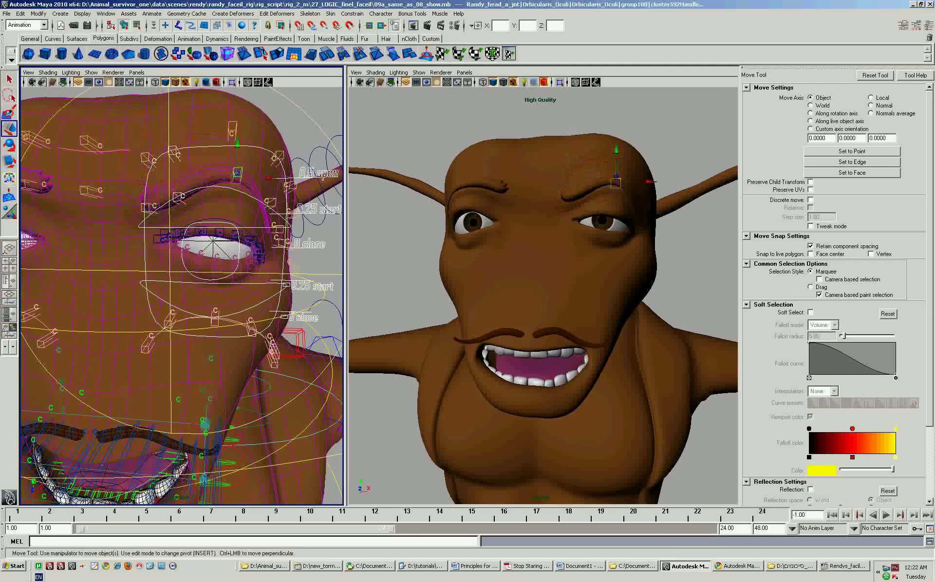
key(Right)
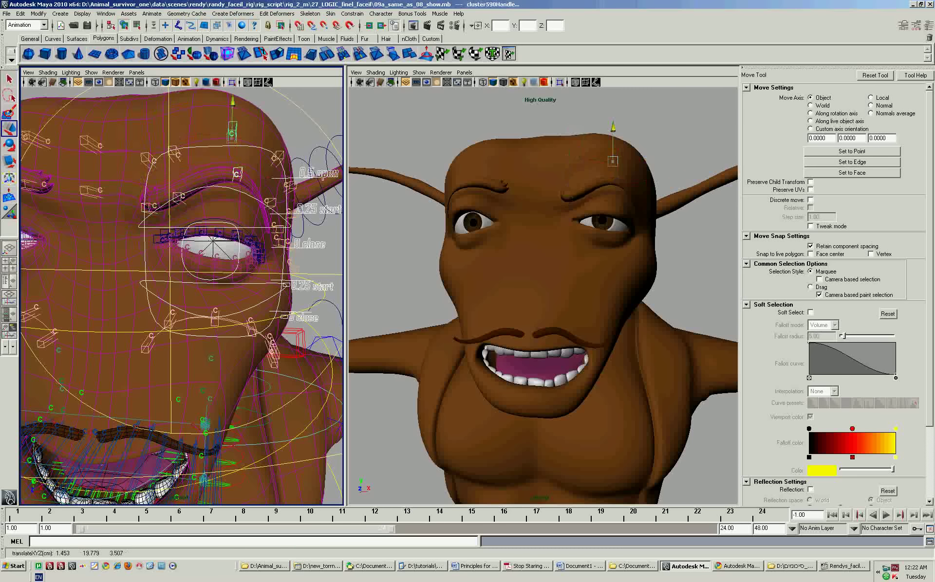
drag(231, 142, 229, 135)
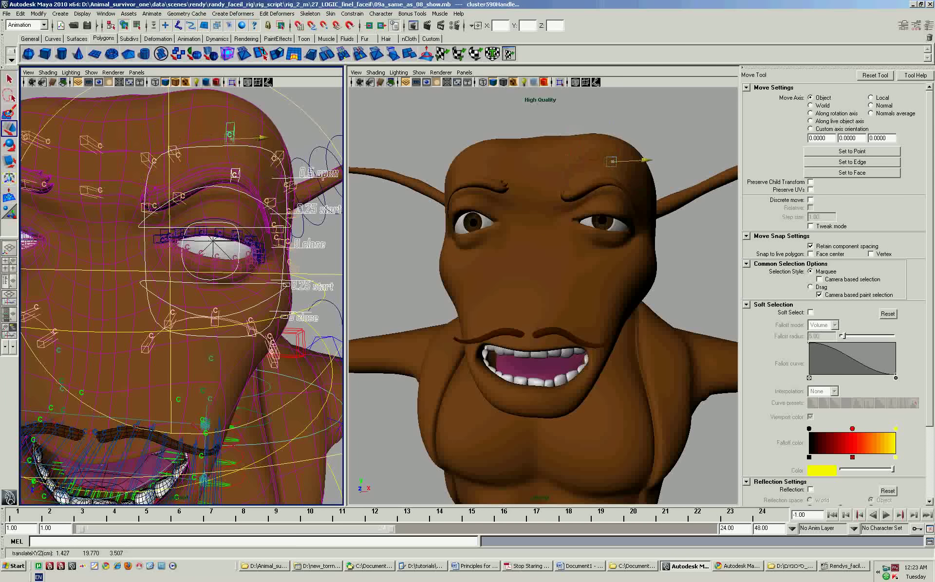
scroll(181, 296, down, 1)
scroll(181, 296, down, 1)
scroll(182, 296, down, 1)
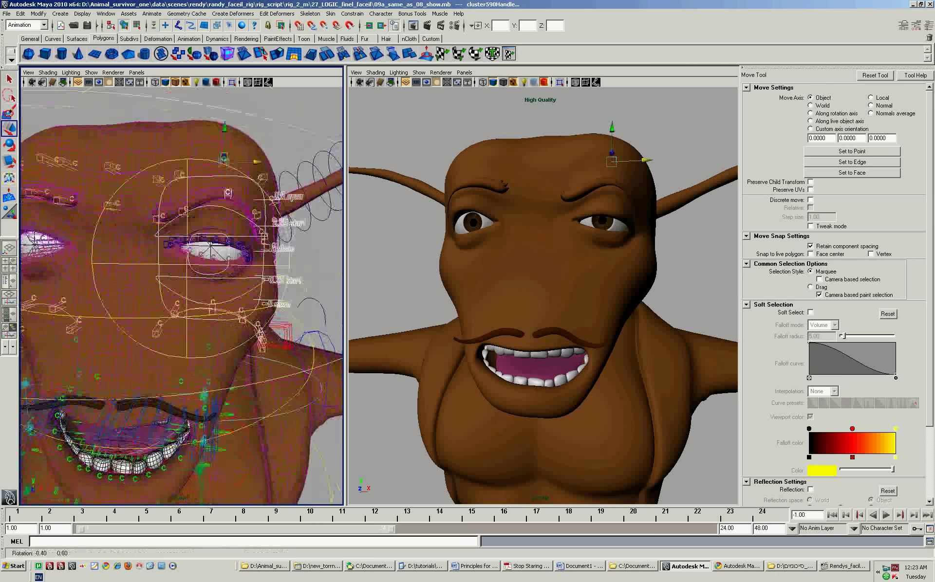
scroll(181, 296, up, 2)
Nudge cluster20Handle and cluster19Handle at the right eye corner, cluster19Handle to about Y 18.69
click(206, 225)
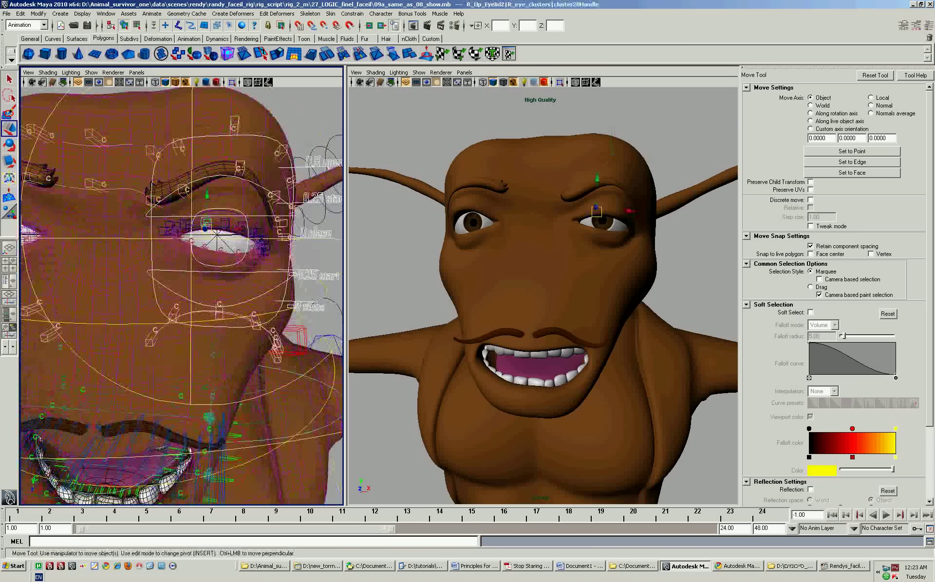
drag(207, 204, 207, 206)
click(186, 226)
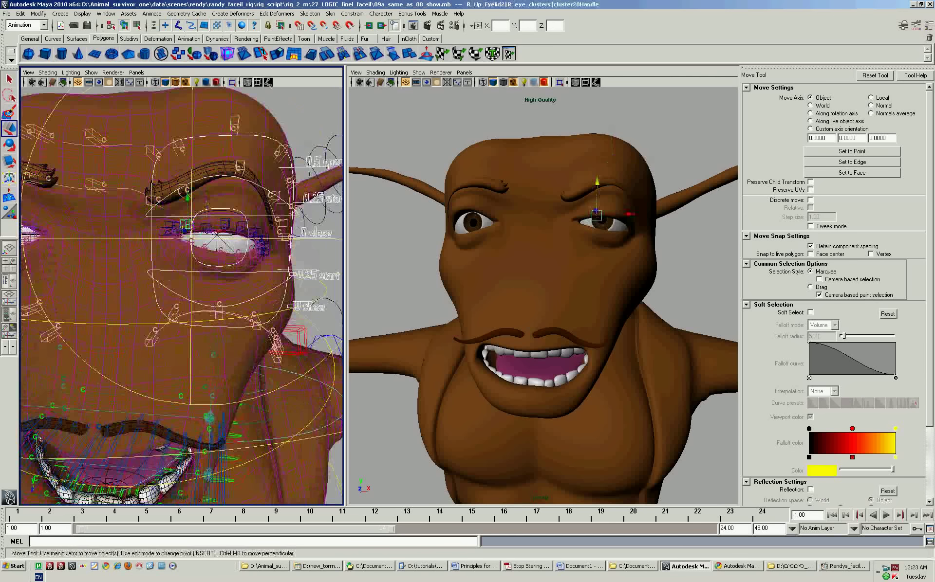
drag(186, 197, 187, 199)
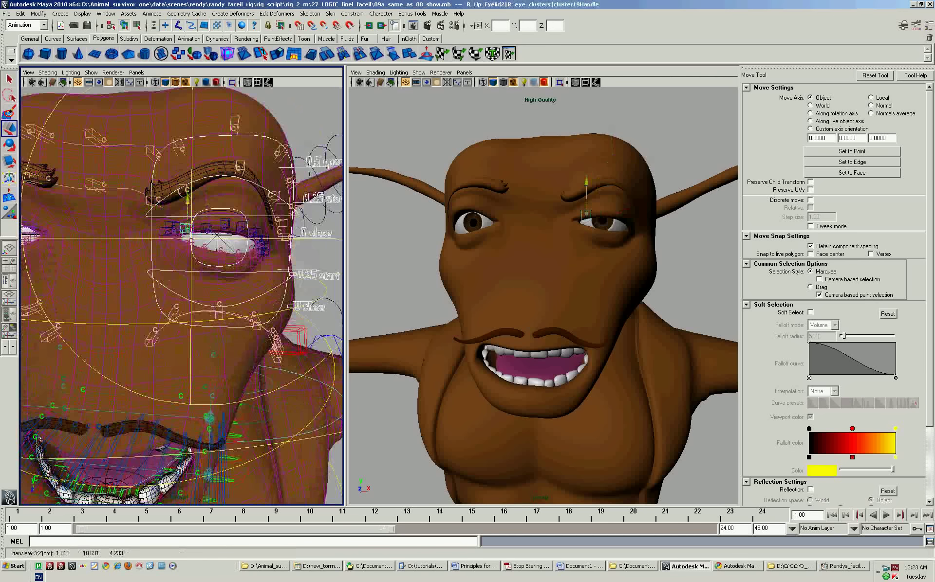
Orbit around the head to check the refined right eyelid from the side
scroll(181, 295, down, 2)
scroll(181, 294, down, 2)
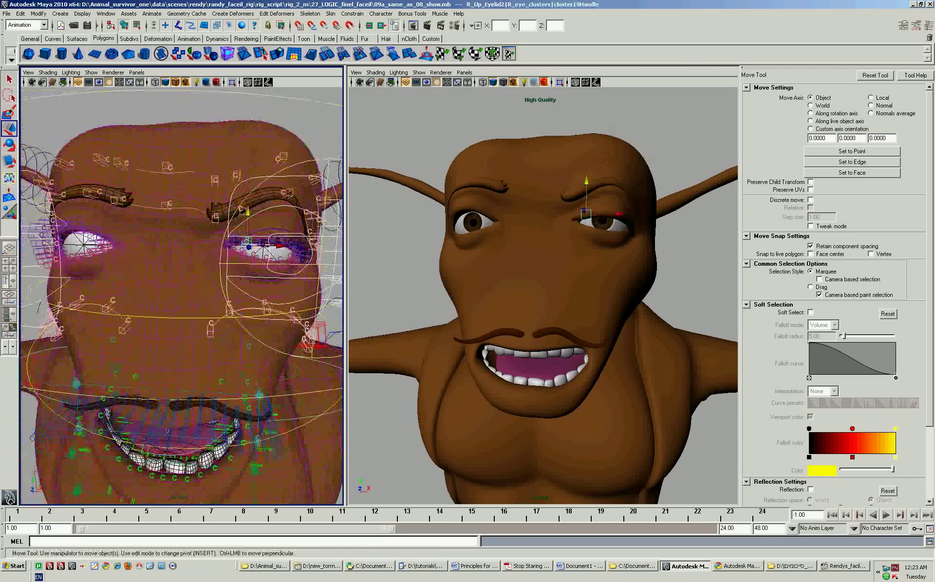
scroll(181, 295, down, 2)
alt+drag(181, 295, 205, 294)
alt+drag(541, 293, 565, 292)
scroll(181, 295, up, 3)
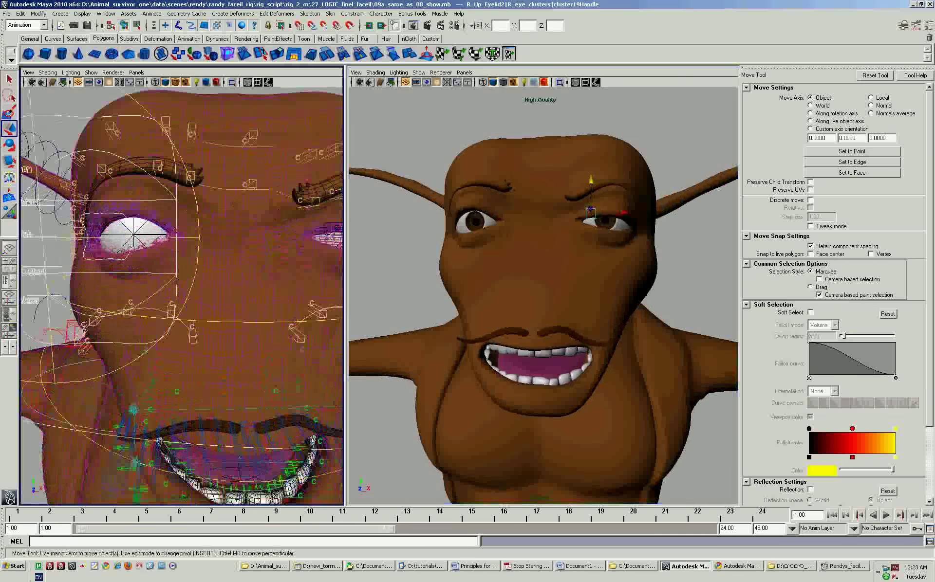
scroll(181, 294, up, 3)
scroll(181, 294, up, 1)
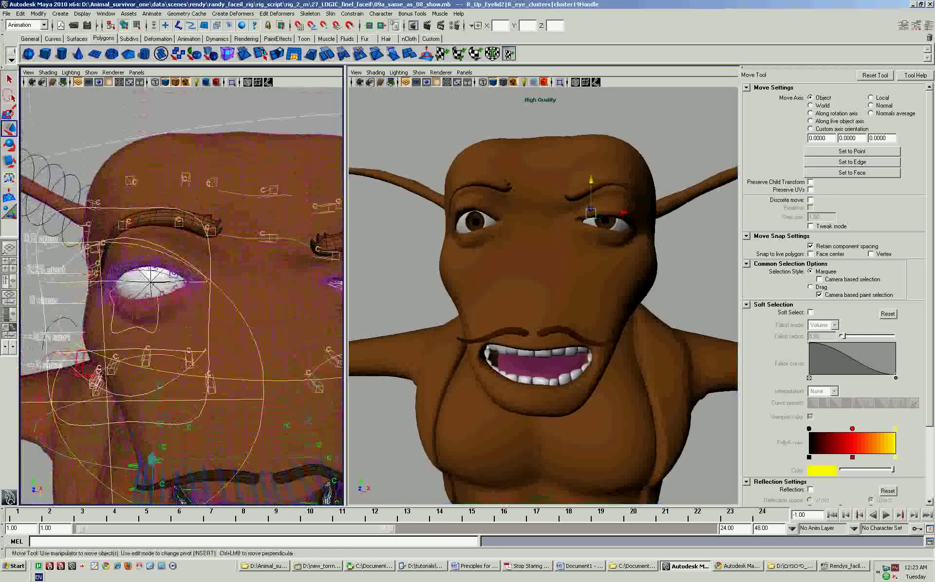
click(125, 223)
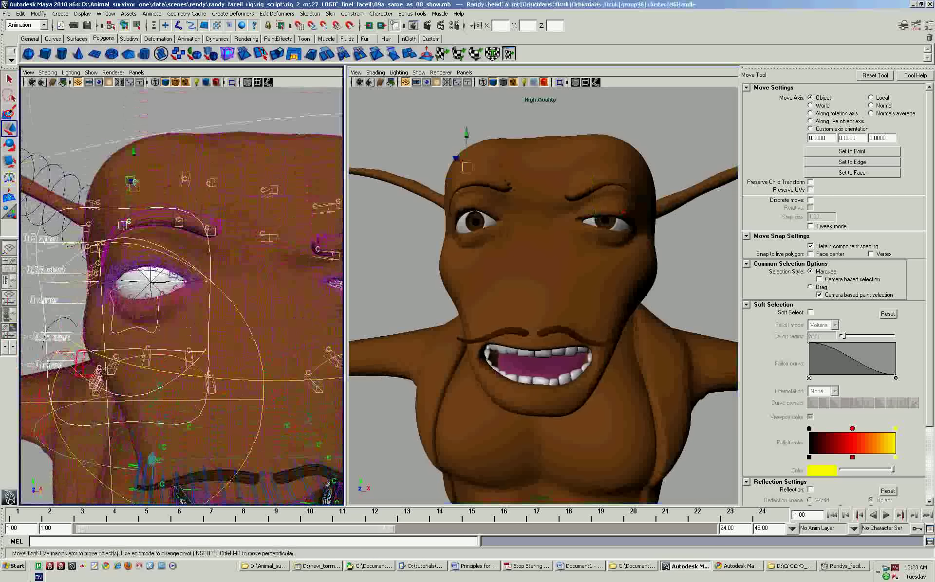
Lift the brow cluster handle beside the brow upward, then reframe the head front-on
click(94, 205)
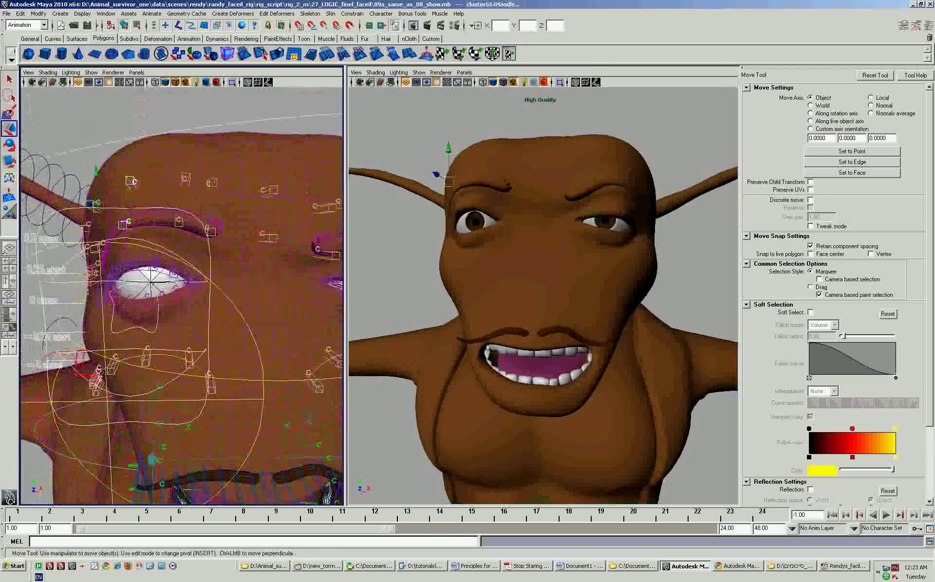
drag(94, 190, 95, 154)
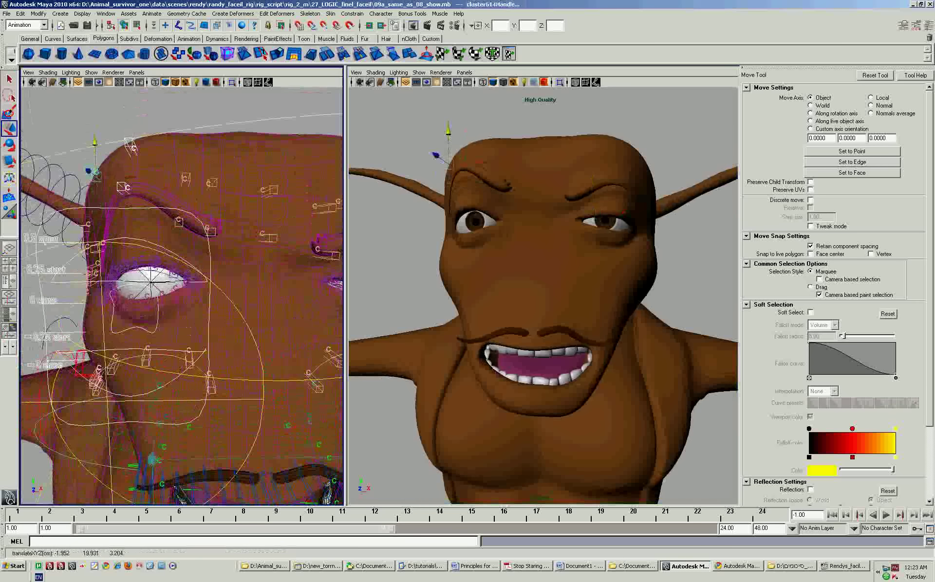
scroll(131, 146, down, 2)
alt+drag(180, 292, 205, 292)
mouse_move(541, 293)
alt+mouse_down()
mouse_move(551, 292)
mouse_move(535, 302)
alt+mouse_up()
scroll(181, 292, up, 2)
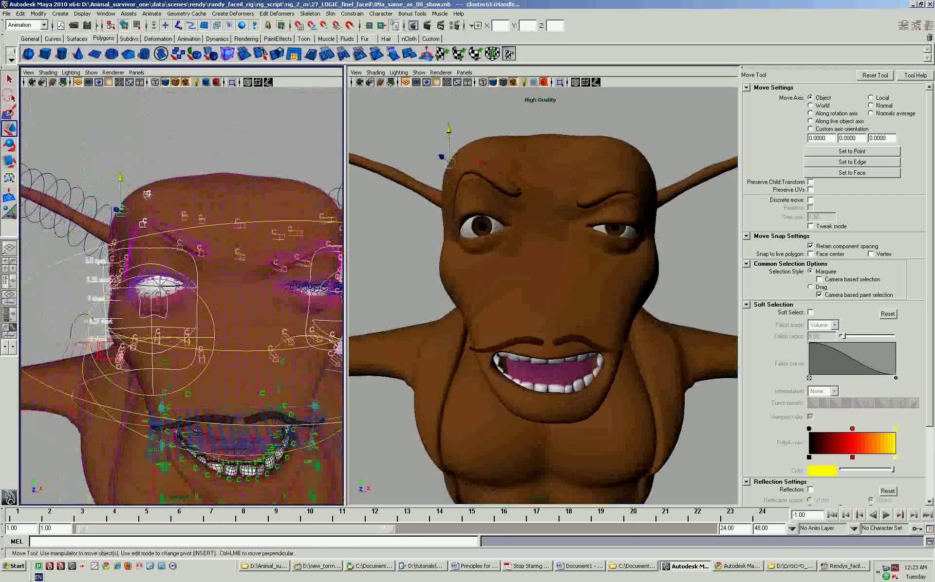
Raise the nurbsCircle26 left eyebrow control along Y so the brows become uneven
click(143, 223)
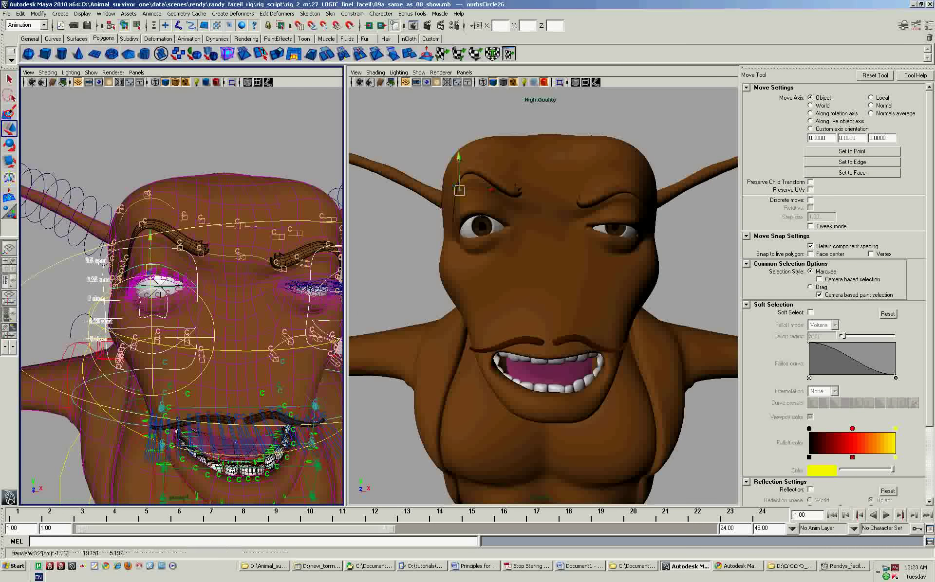
drag(458, 168, 458, 147)
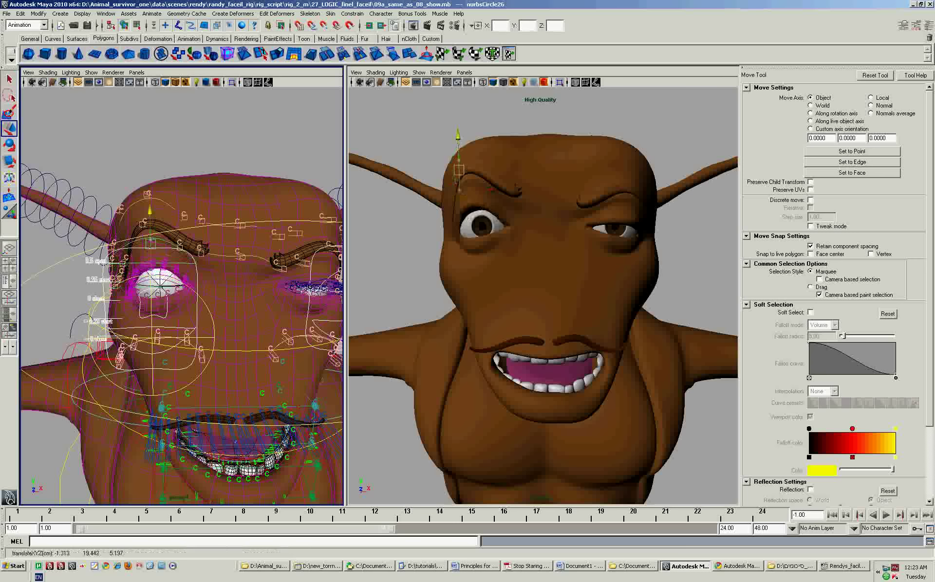
alt+drag(194, 292, 224, 277)
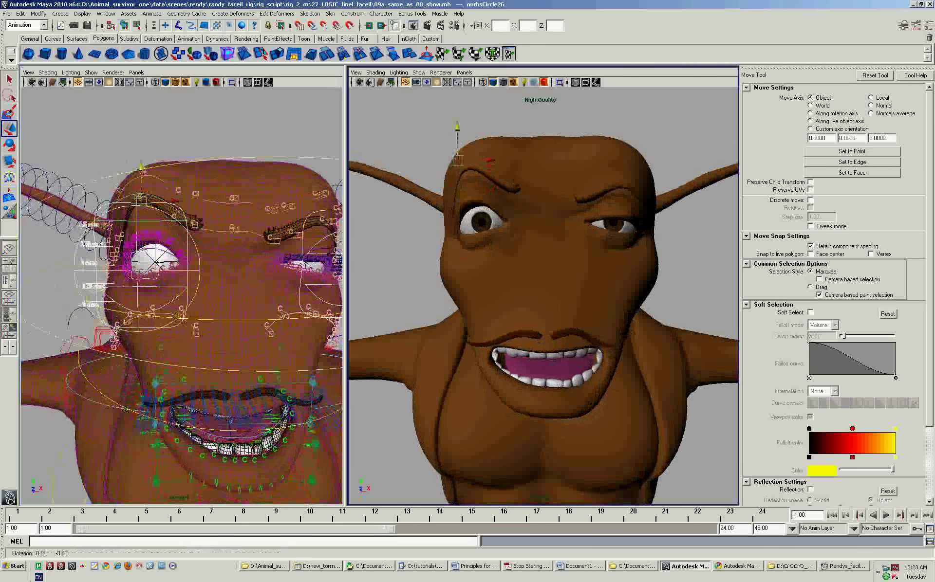
mouse_move(195, 292)
alt+mouse_down()
mouse_move(185, 273)
mouse_move(195, 287)
mouse_move(204, 282)
mouse_move(171, 336)
mouse_move(170, 325)
alt+mouse_up()
click(170, 298)
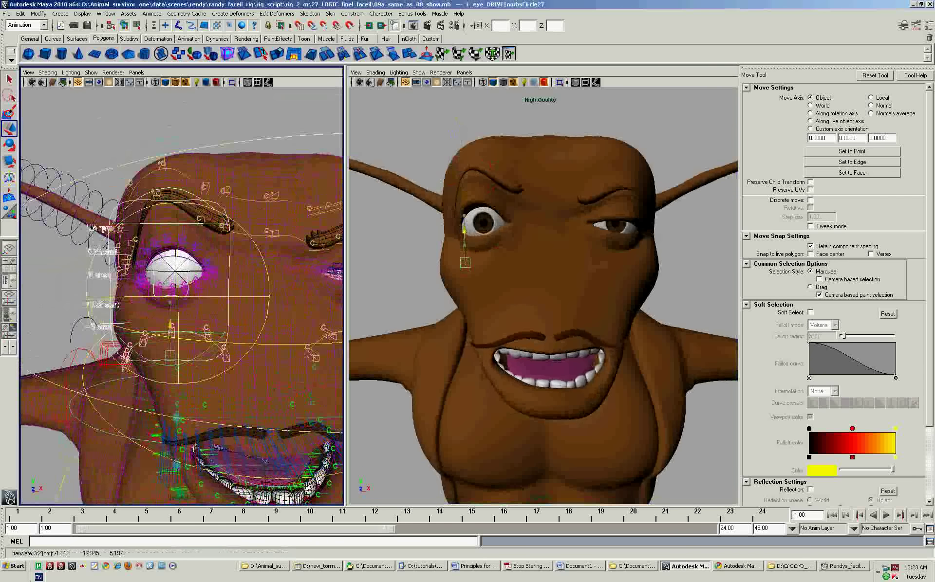
Raise the left-eye lid cluster handles, cluster657Handle to about Y 17.97
click(59, 112)
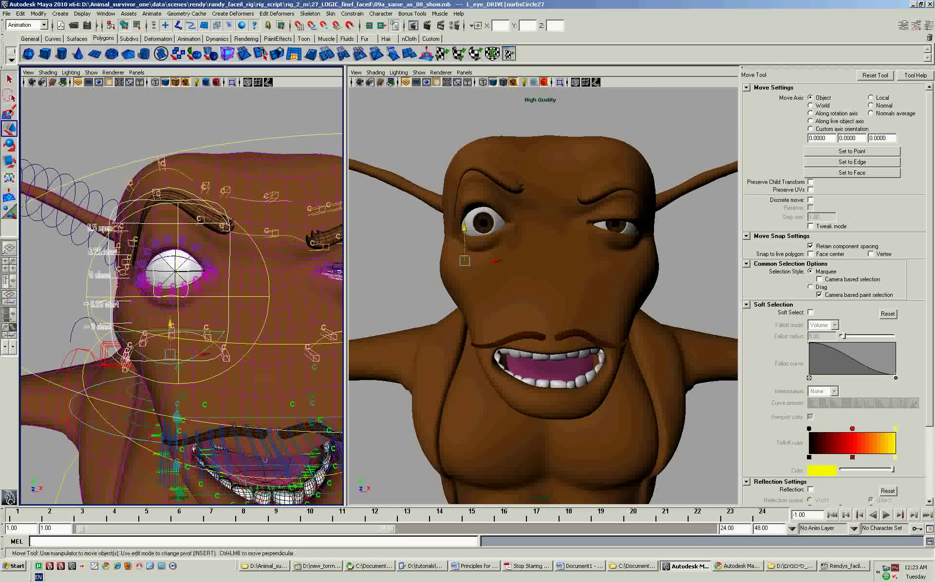
click(207, 330)
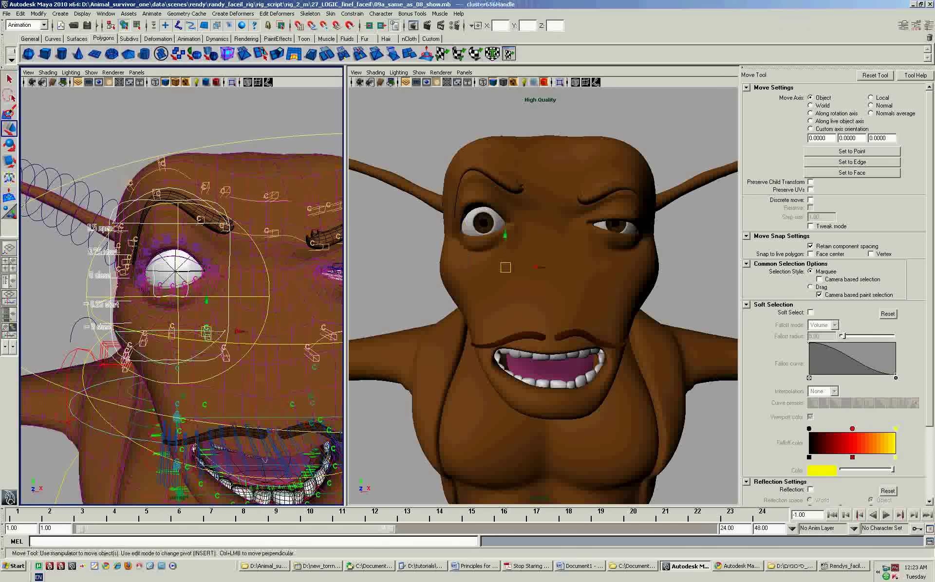
click(172, 329)
mouse_move(207, 327)
middle_down()
mouse_move(206, 319)
mouse_move(207, 352)
mouse_move(207, 323)
middle_up()
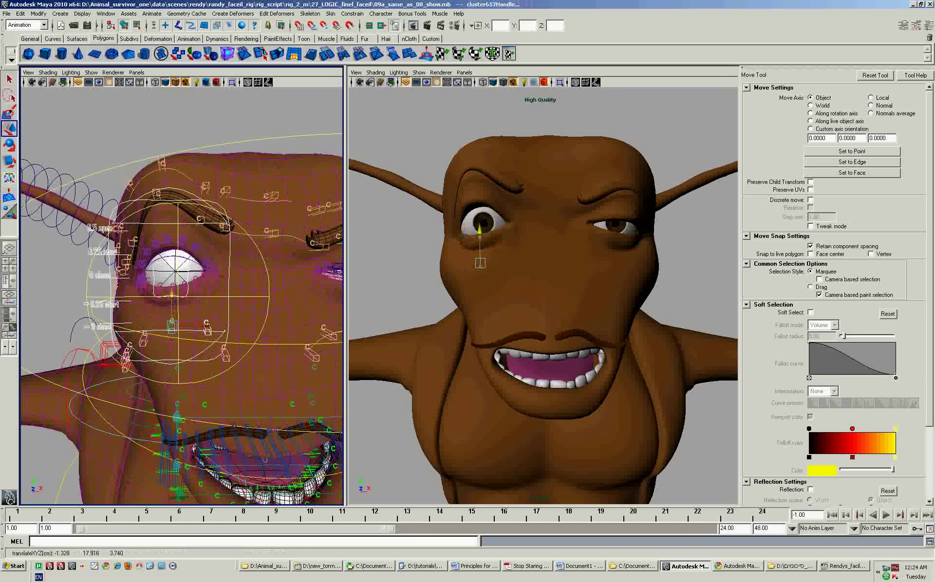
middle_drag(207, 326, 207, 322)
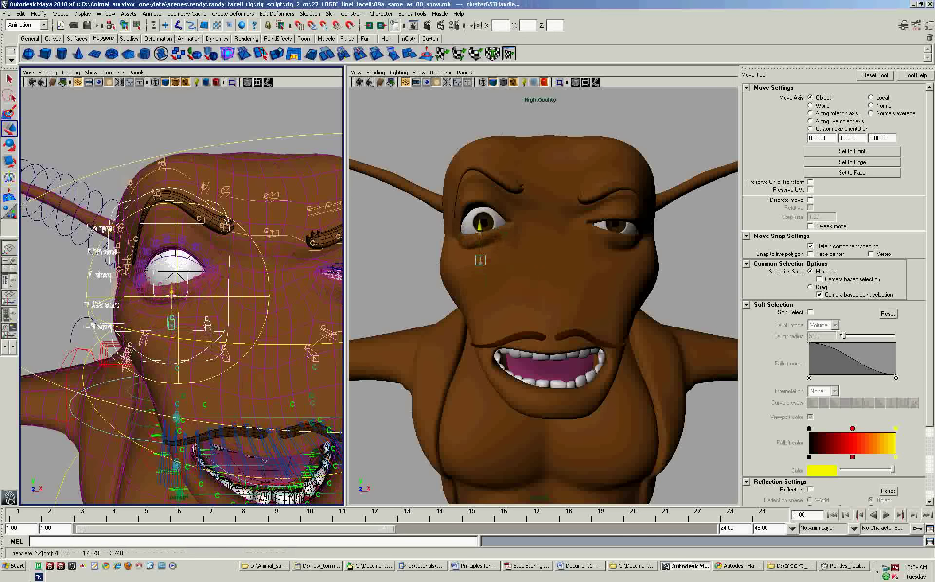
Raise L_eye_DRIVE to about Y 18.13 and close in on the eye
click(214, 332)
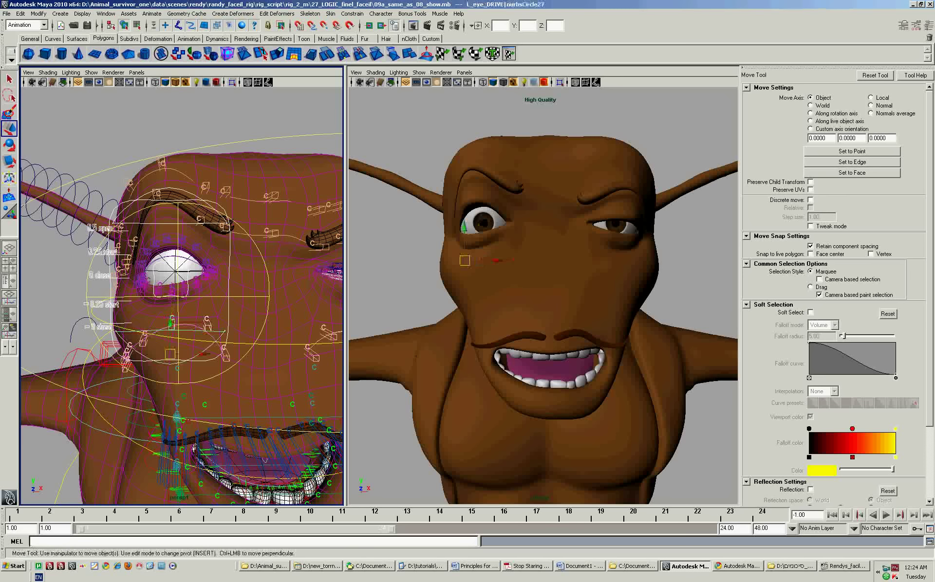
middle_drag(210, 354, 209, 344)
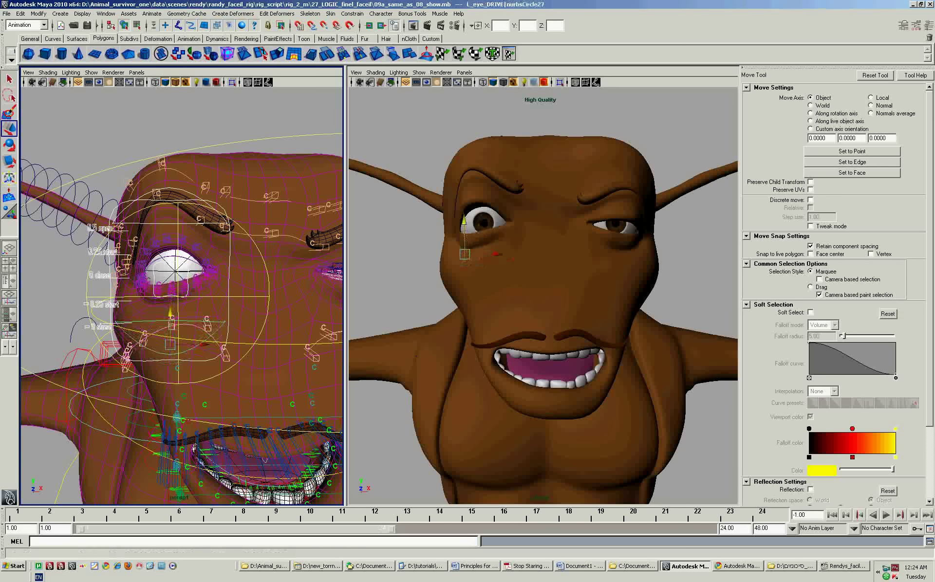
alt+drag(541, 292, 516, 287)
alt+right_drag(181, 292, 205, 302)
Lower the upper eyelid over the viewer's left eye and slightly adjust the second lid control
click(200, 236)
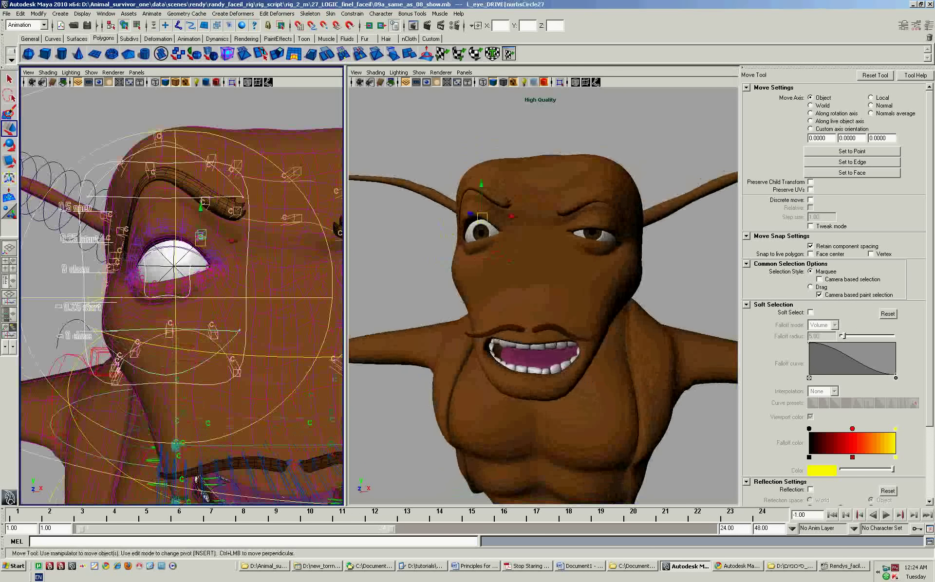
drag(199, 236, 200, 256)
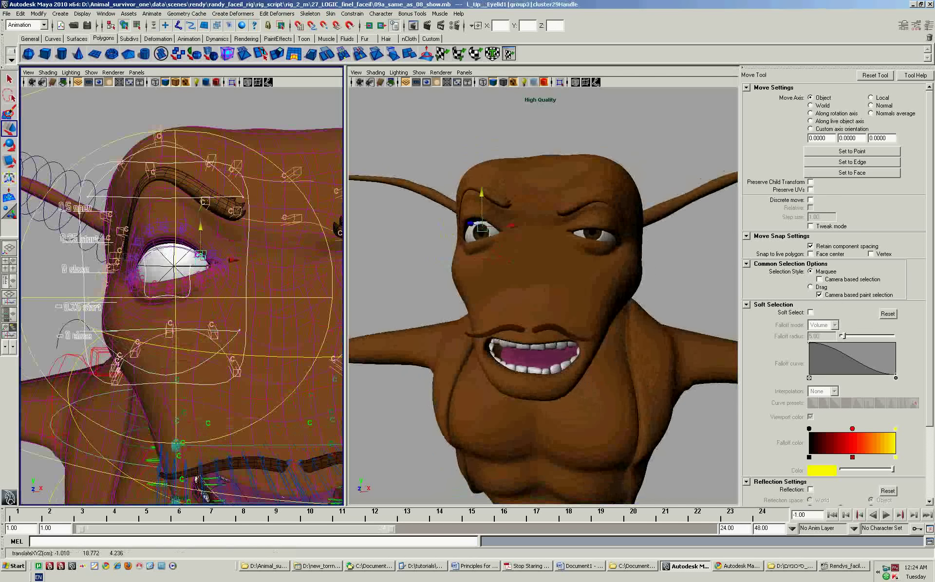
click(182, 239)
drag(181, 240, 181, 239)
Pull forehead cluster596Handle down to about Y 19.62 and lower the brow into a furrow
click(490, 201)
click(508, 185)
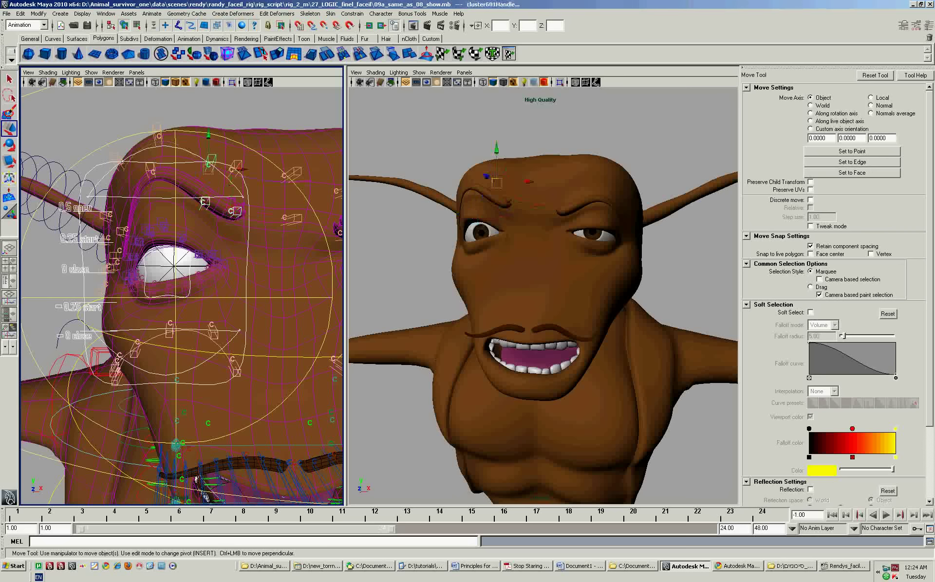
drag(508, 161, 508, 165)
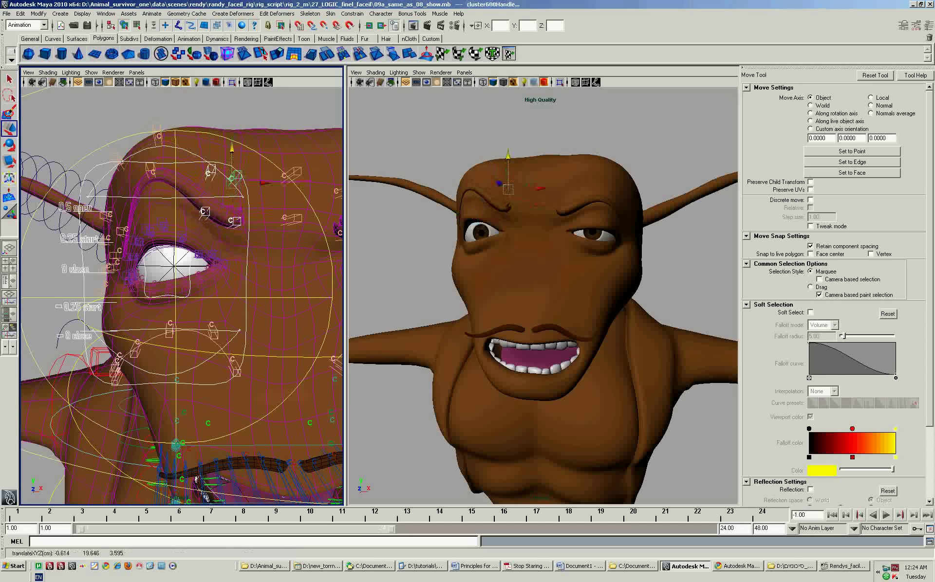
click(468, 187)
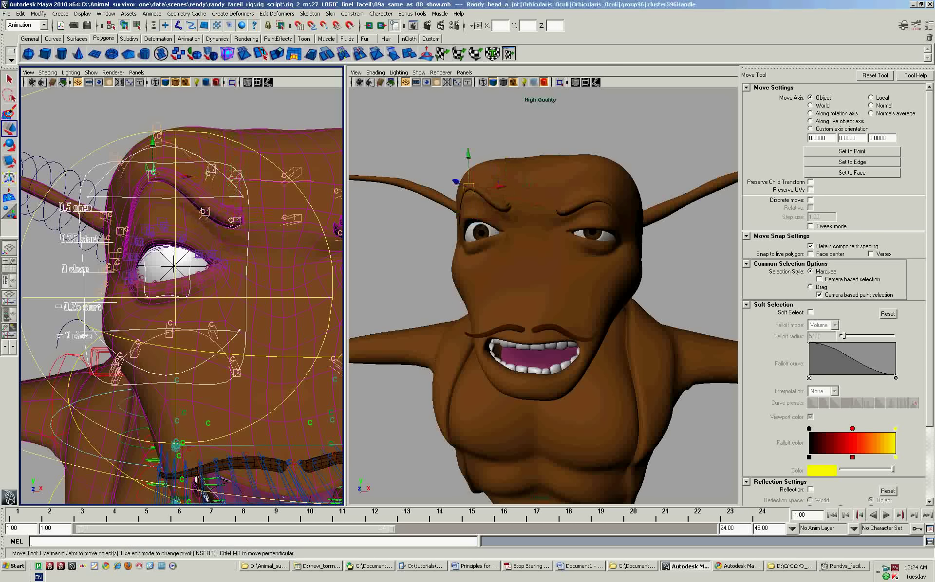
drag(469, 163, 501, 171)
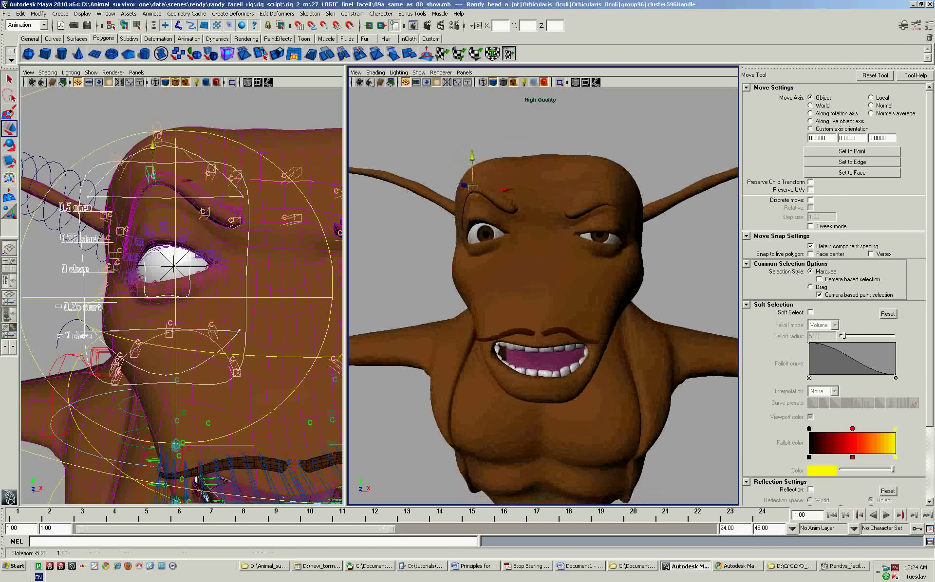
alt+right_drag(501, 171, 516, 194)
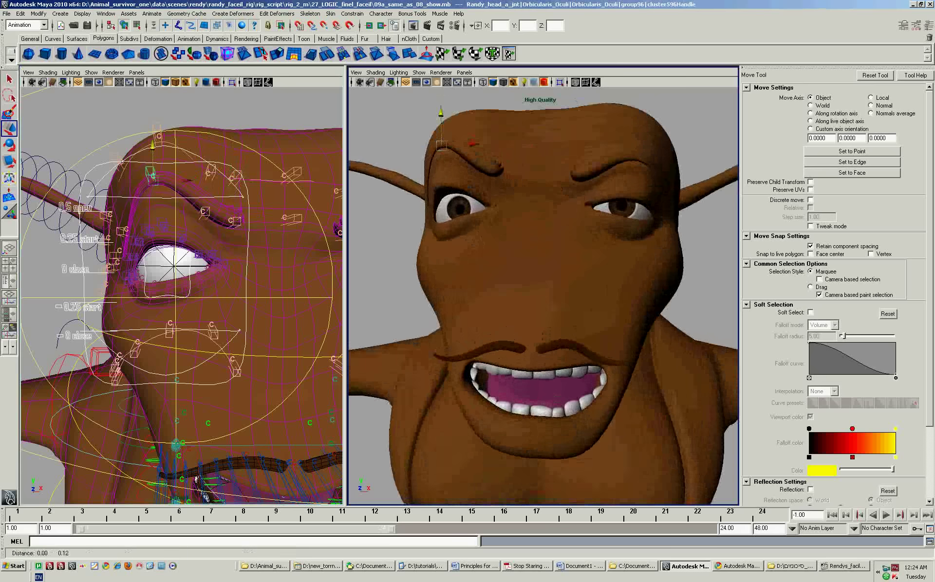
alt+right_drag(180, 267, 160, 253)
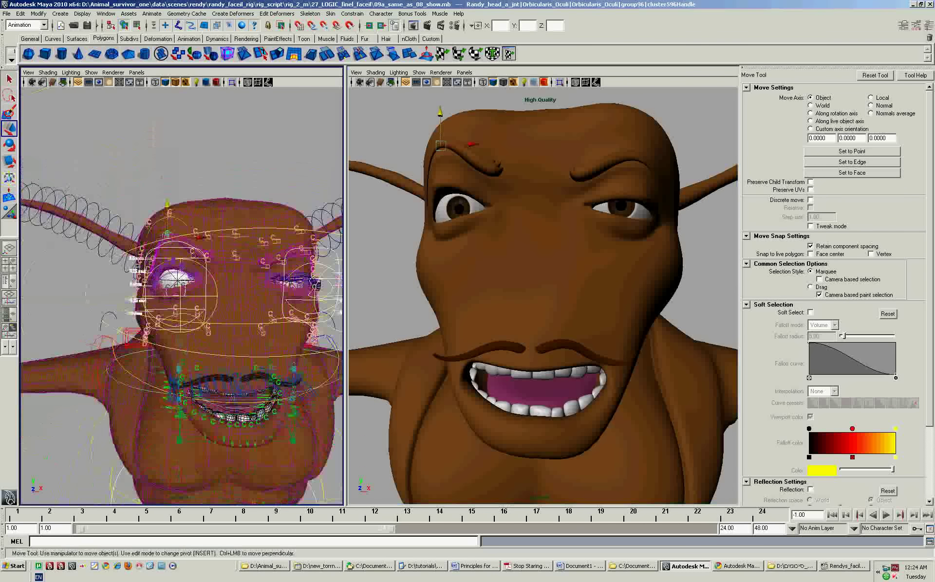
Shift randy_L_eye_CON sideways and lower it to re-aim the left eye
click(291, 272)
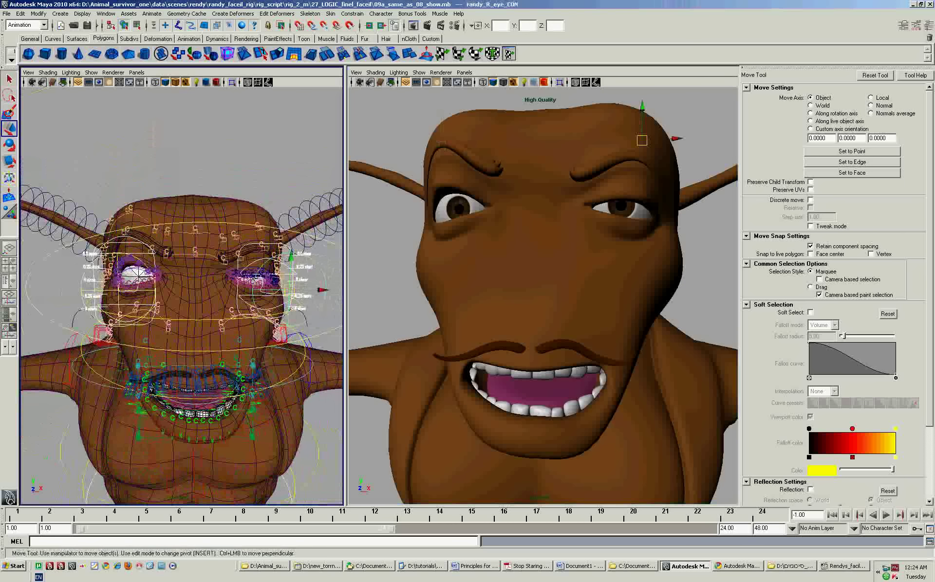
click(117, 290)
drag(146, 291, 189, 290)
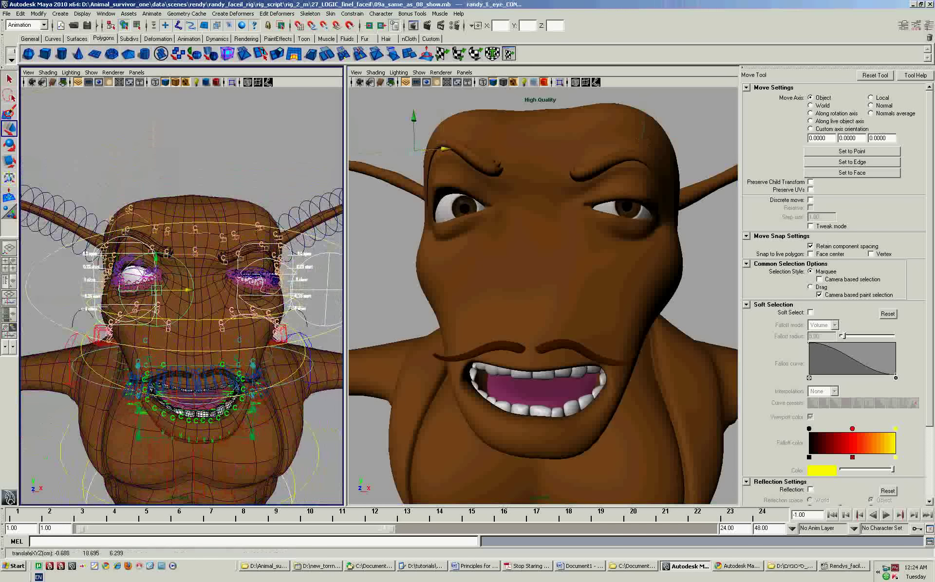
alt+middle_drag(189, 290, 177, 280)
drag(127, 244, 129, 263)
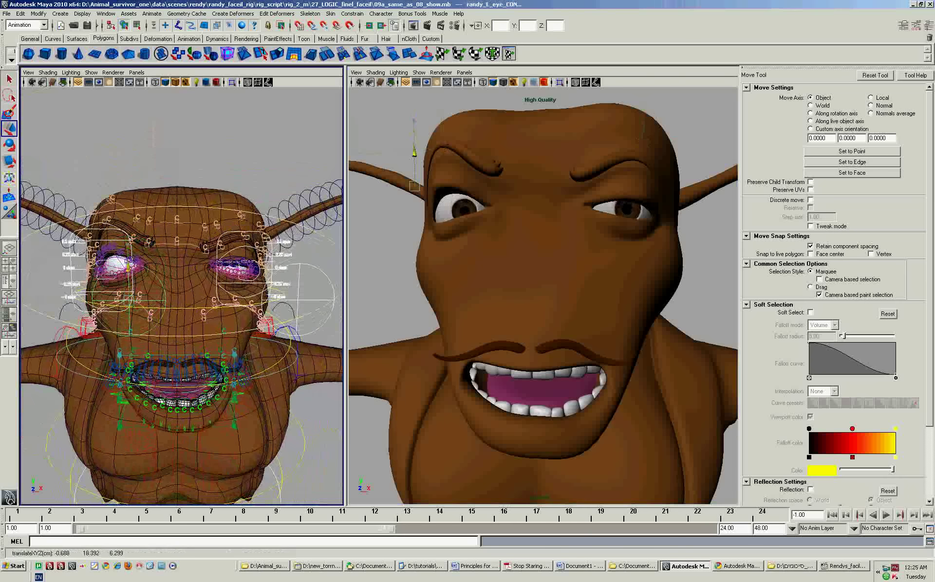
drag(128, 263, 128, 271)
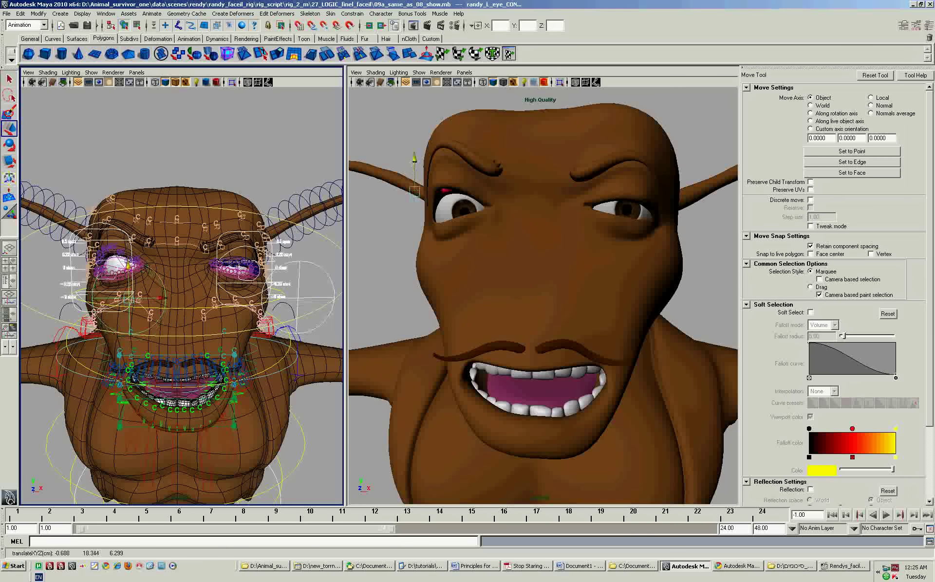
Move randy_R_eye_CON down and to the left, then raise it slightly
click(299, 276)
drag(299, 276, 297, 307)
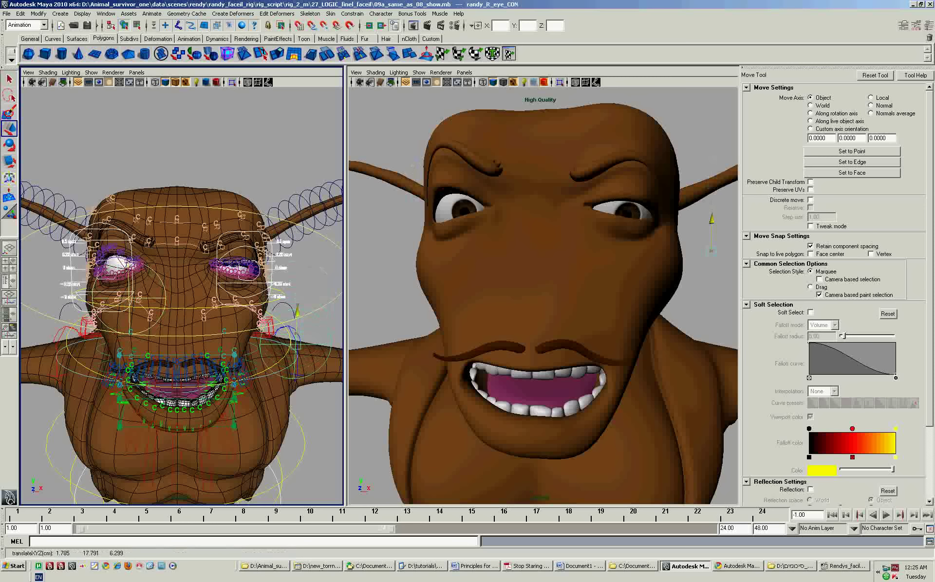
drag(322, 344, 316, 344)
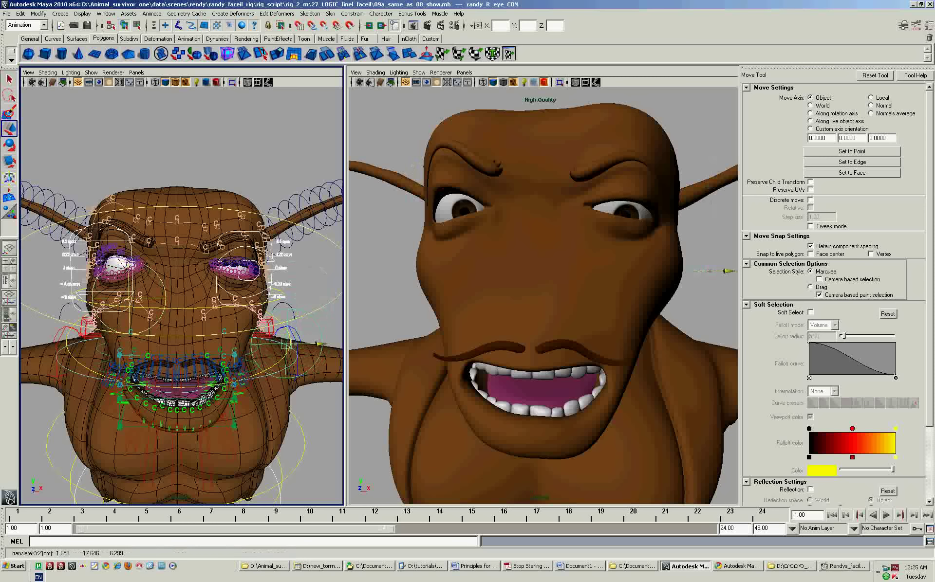
drag(284, 311, 285, 283)
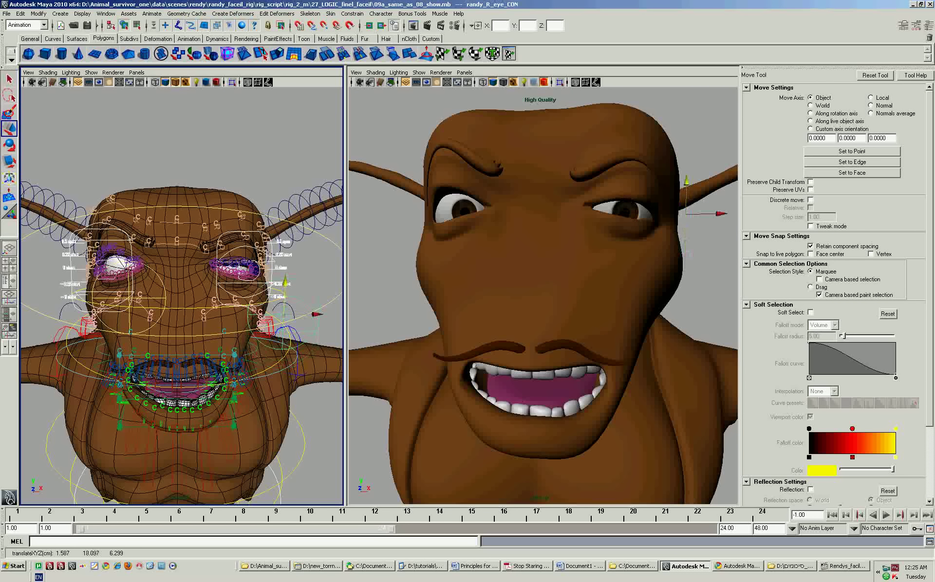
Fine-tune both eye aims, leaving randy_R_eye_CON near translate Y 17.91
click(131, 287)
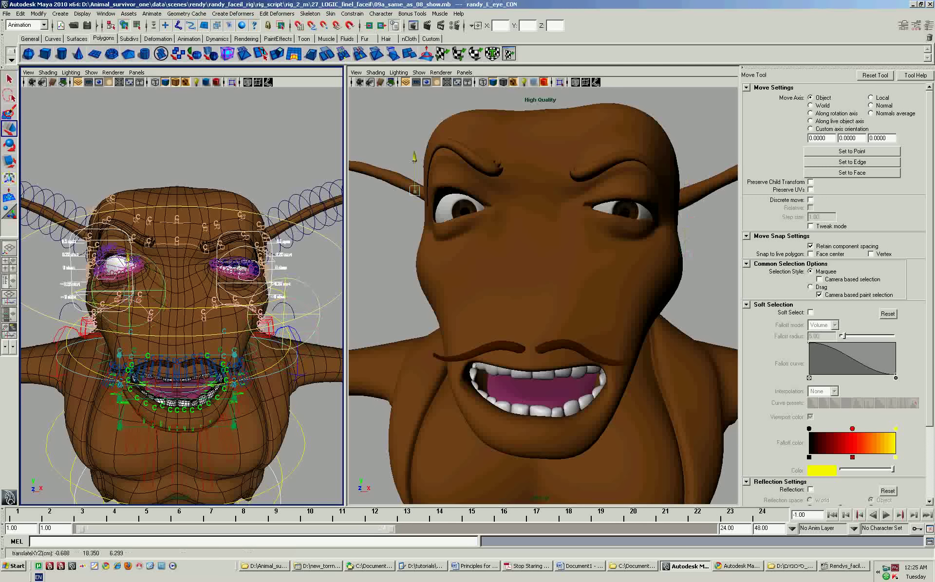
drag(128, 254, 128, 257)
drag(160, 290, 140, 291)
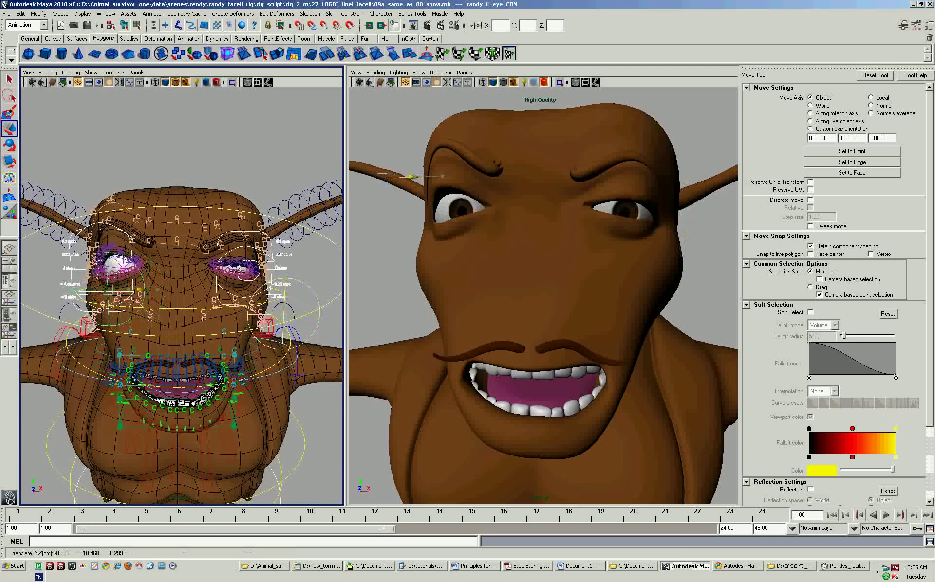
click(280, 314)
drag(701, 215, 695, 214)
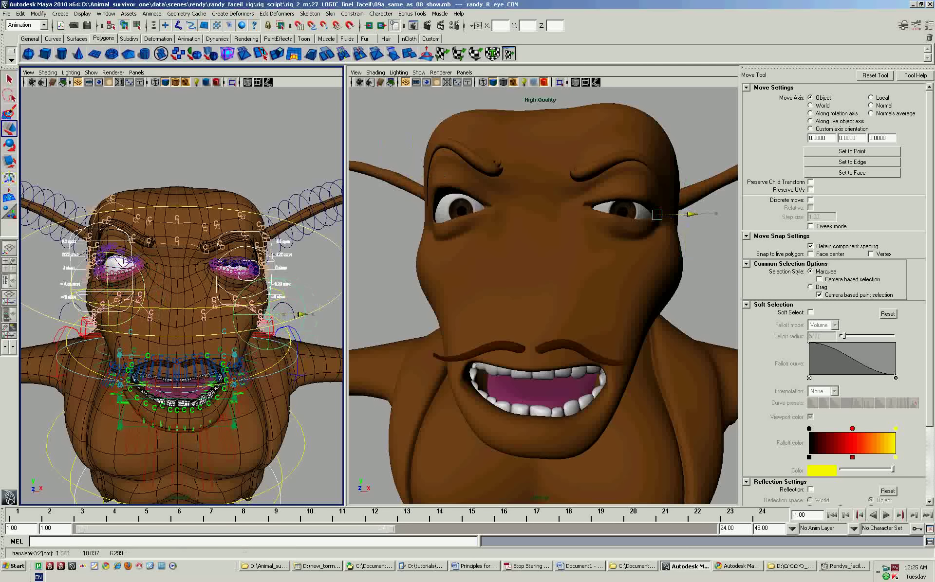
drag(660, 182, 660, 199)
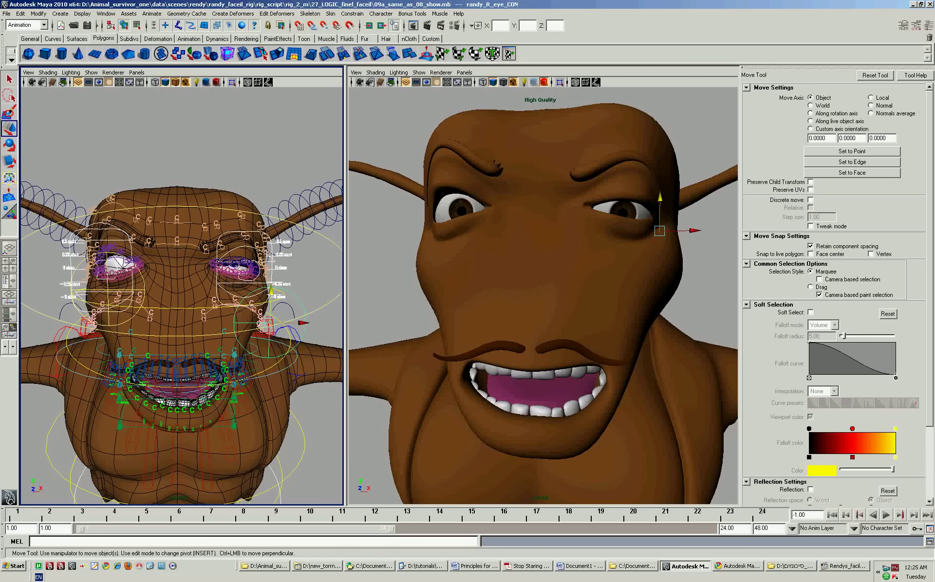
Zoom in, check R_eye_DRIVE, then deselect and pan the front view down to the mouth and mustache
scroll(181, 297, up, 3)
scroll(181, 297, up, 3)
scroll(181, 297, up, 2)
click(632, 225)
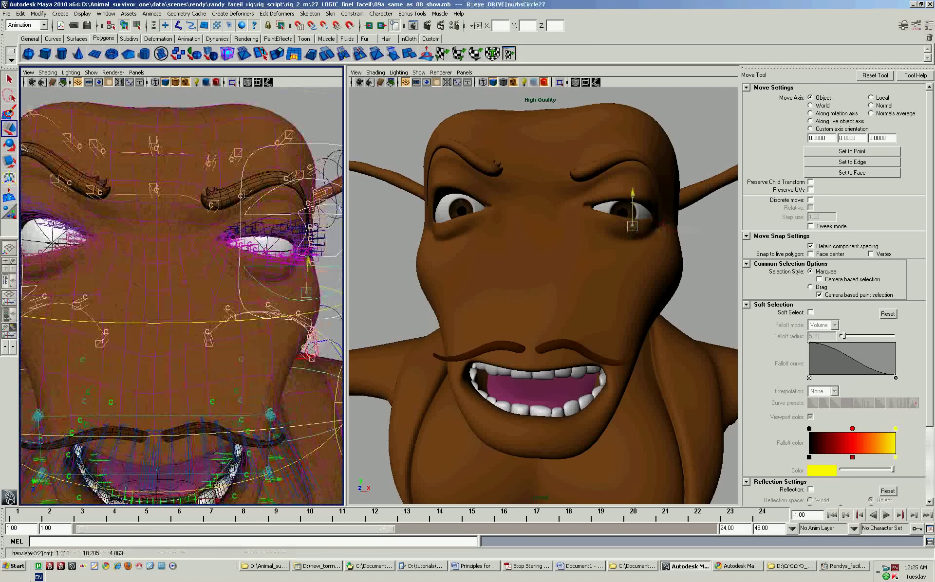
click(664, 225)
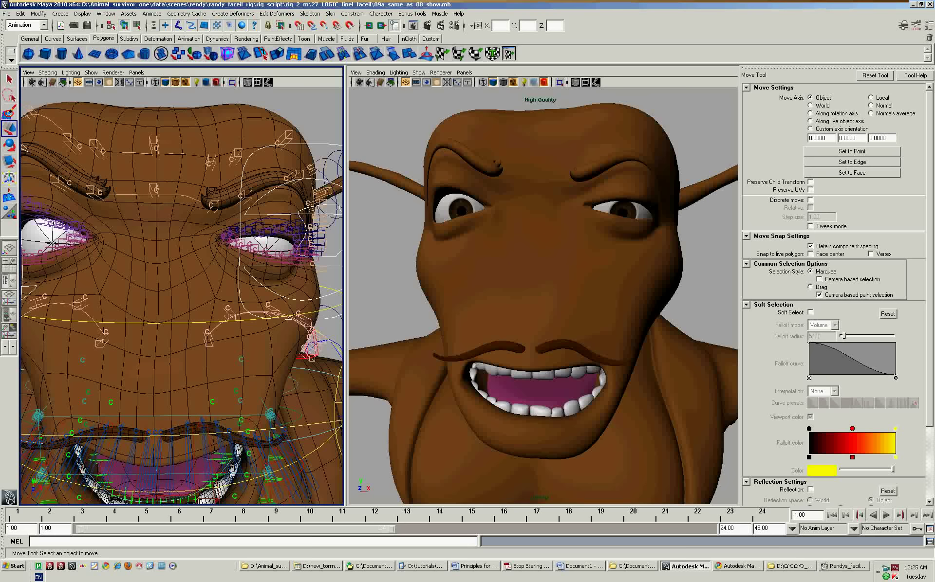
alt+middle_drag(180, 340, 180, 224)
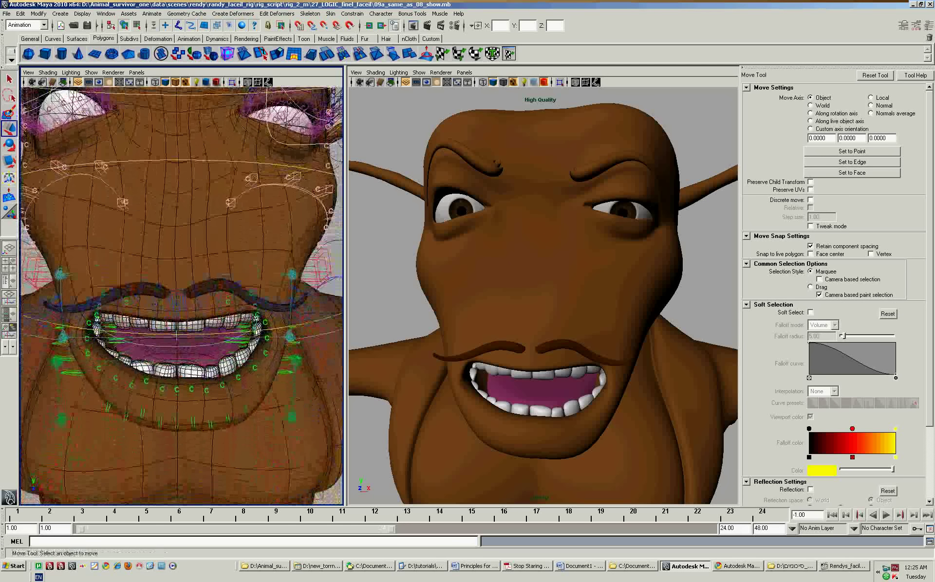
Raise the chin control slightly, undoing an unwanted sideways move
click(177, 422)
mouse_move(176, 426)
mouse_down()
mouse_move(125, 418)
mouse_move(122, 389)
mouse_up()
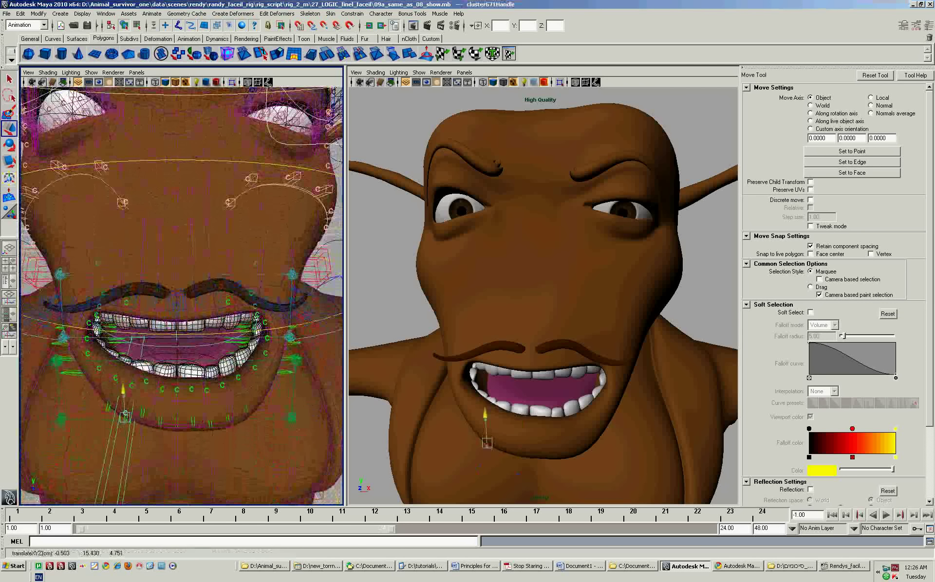
key(ctrl+z)
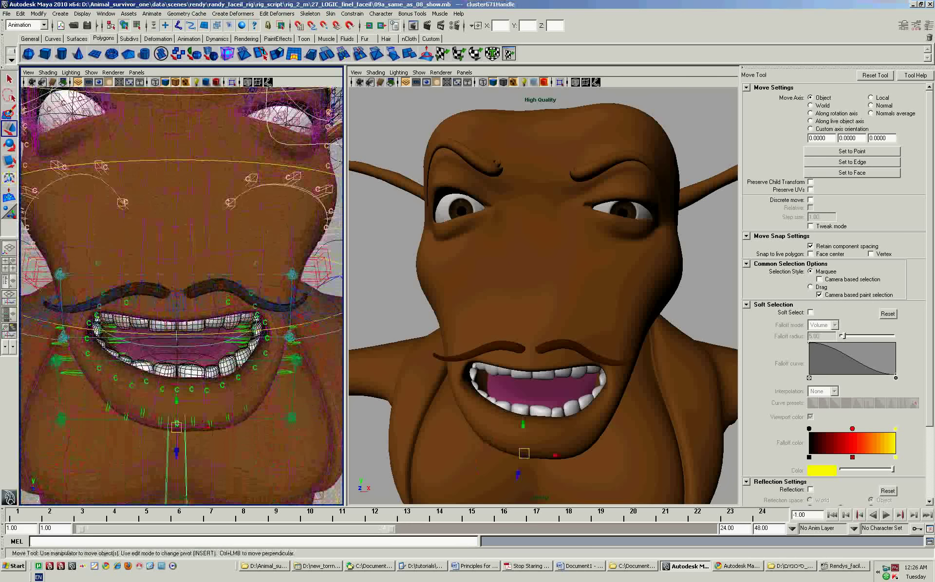
drag(177, 400, 161, 370)
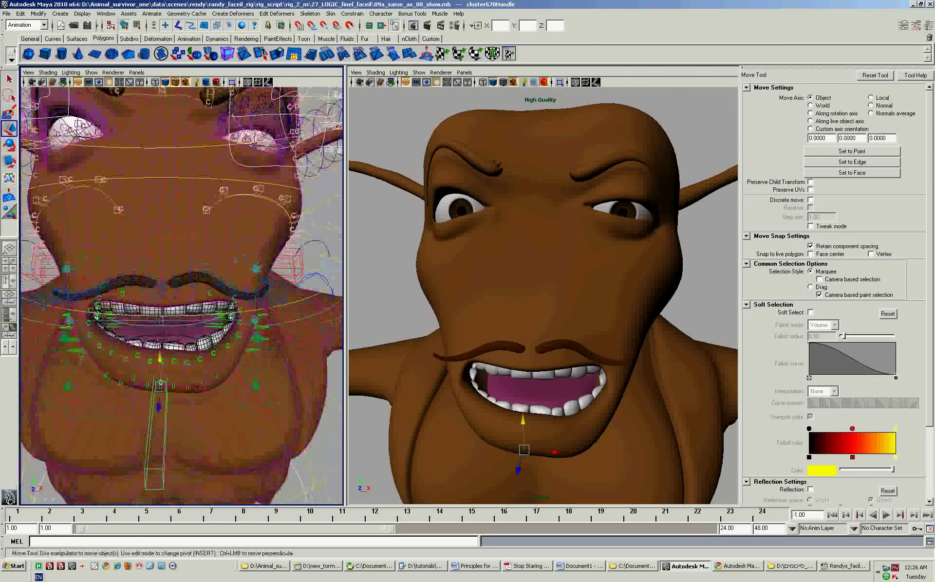
Push the right jaw handle slightly outward and raise it a little
click(247, 378)
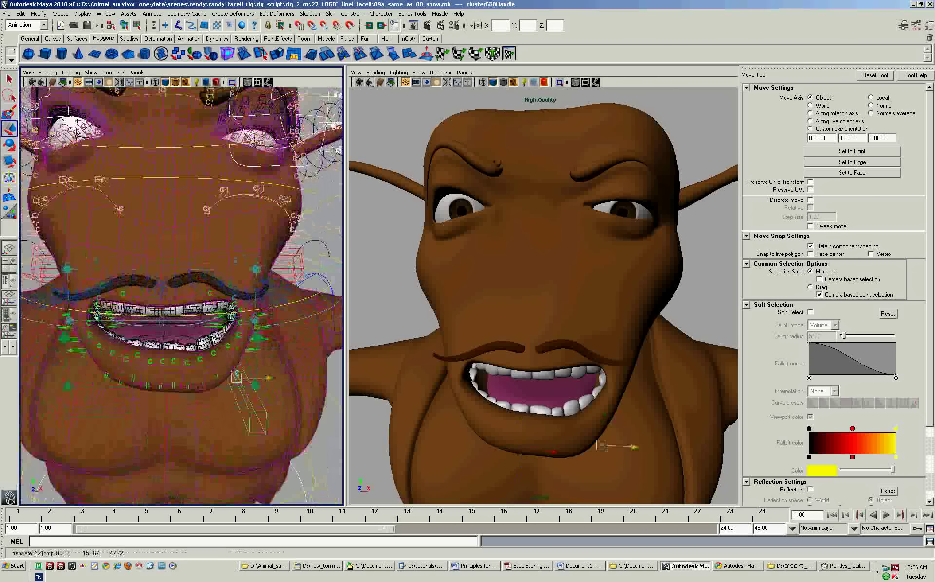
drag(279, 378, 282, 378)
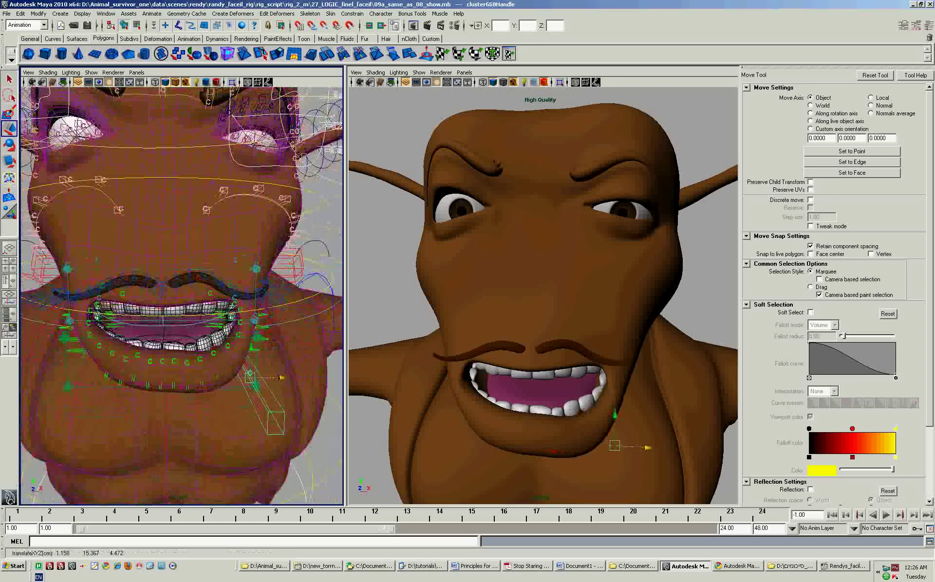
drag(283, 377, 286, 378)
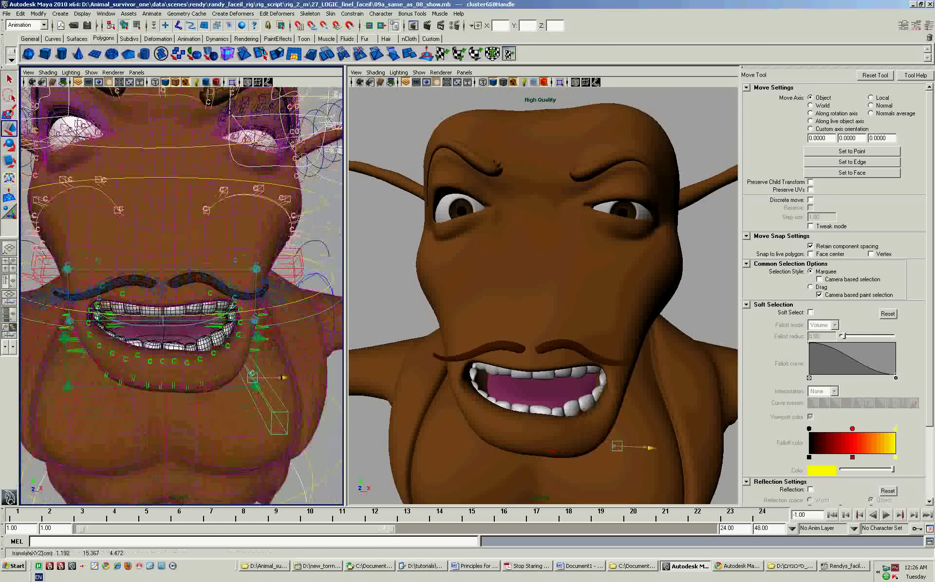
drag(254, 347, 254, 345)
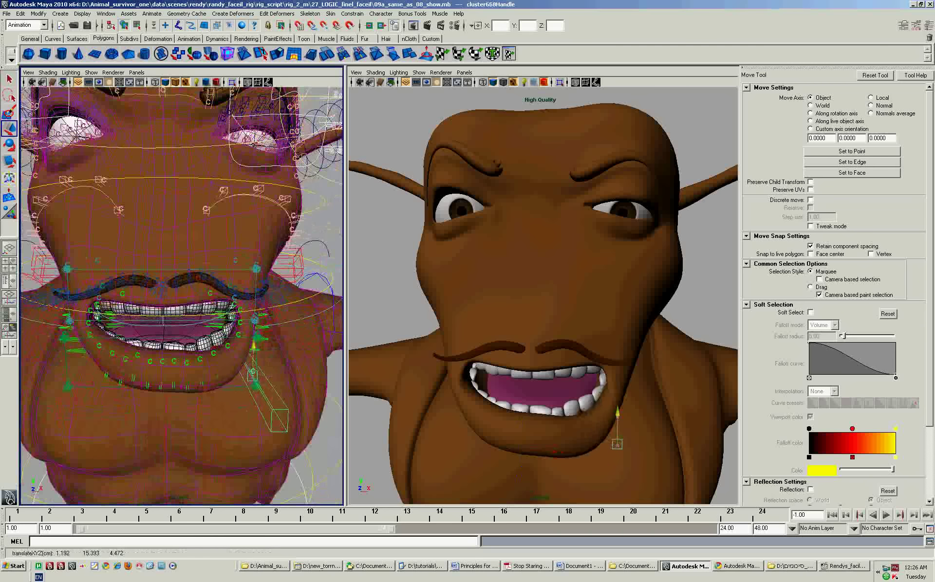
scroll(181, 292, up, 2)
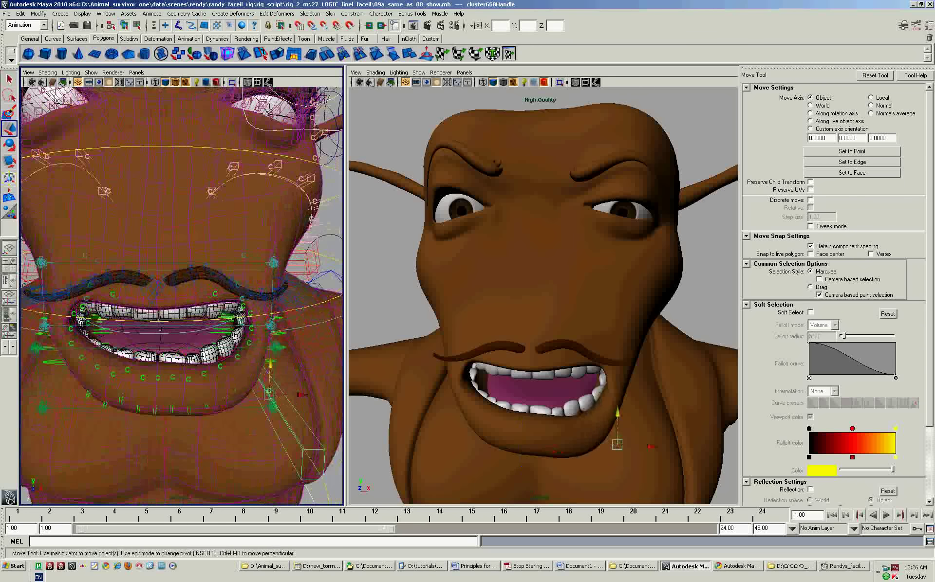
Reshape the lower-lip cluster handles, leaving cluster710Handle near translate Y 15.5
click(220, 366)
click(203, 376)
drag(220, 366, 219, 372)
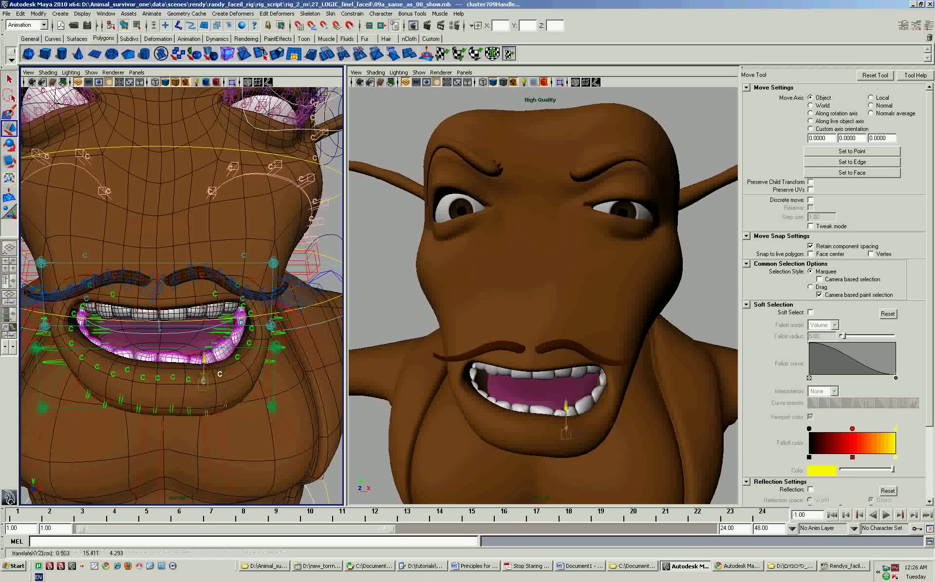
click(188, 379)
drag(207, 383, 200, 383)
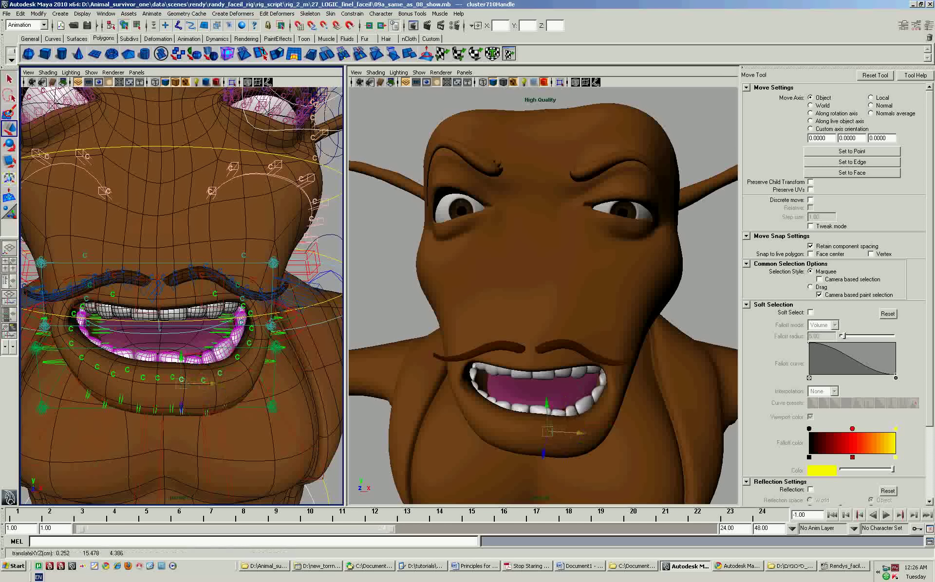
click(219, 374)
drag(220, 373, 230, 376)
click(181, 380)
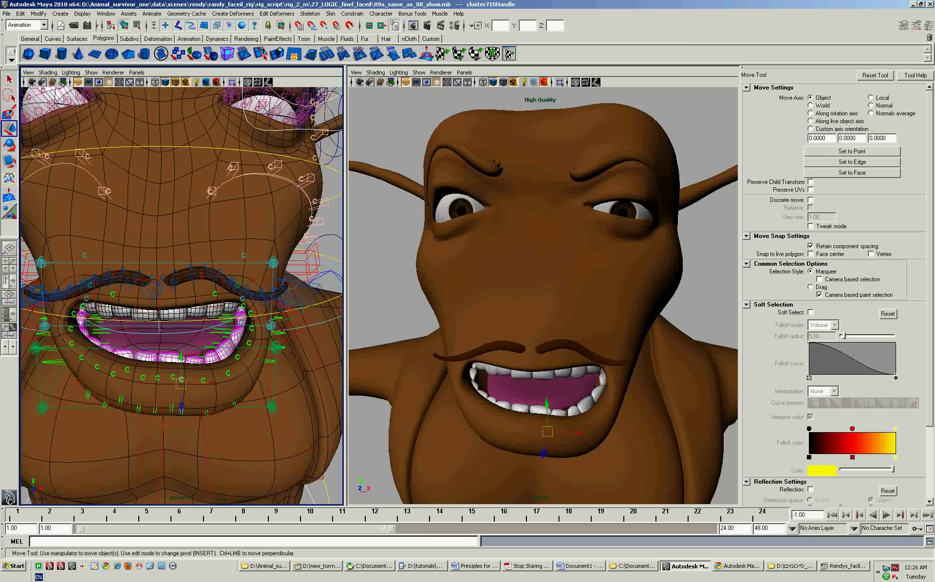
drag(182, 360, 181, 358)
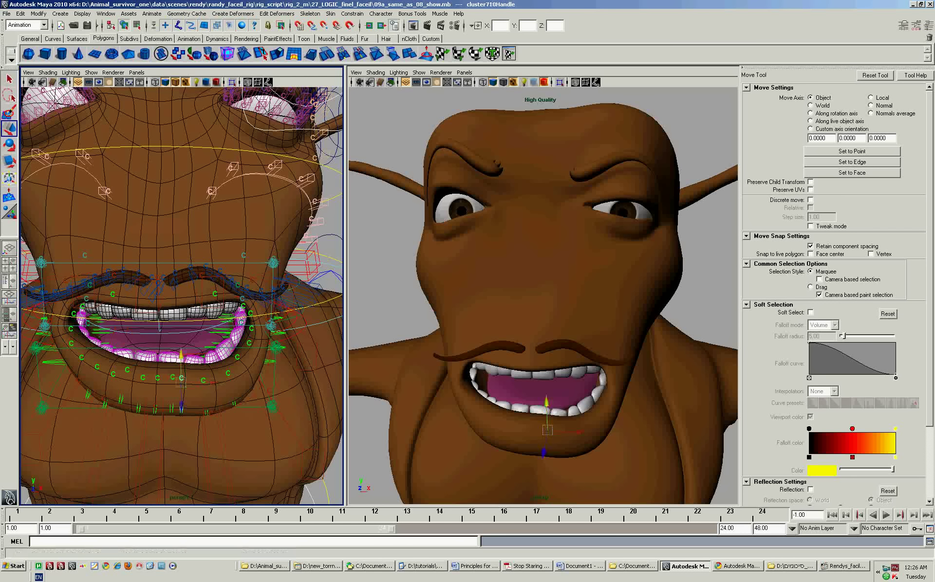
click(545, 453)
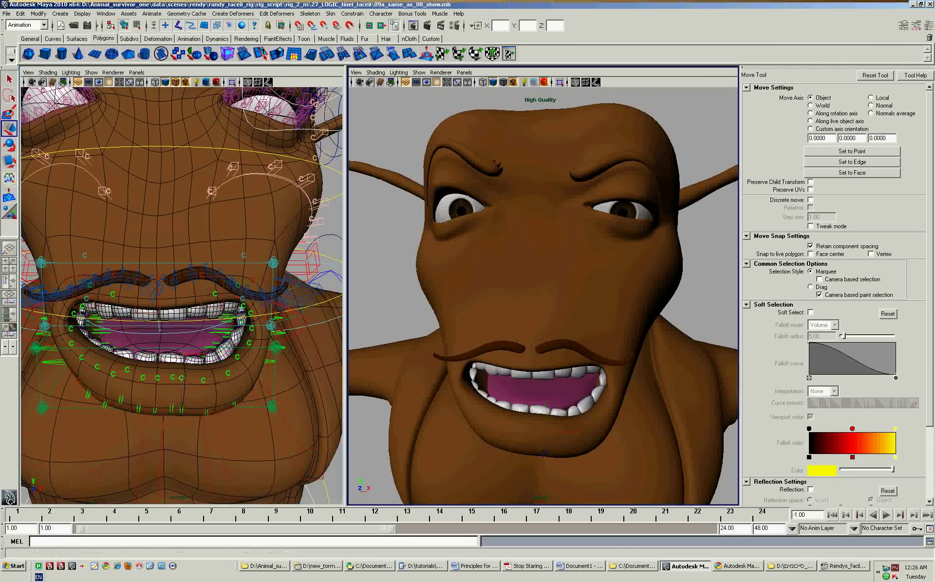
Move Randy_root_ctrl slightly in X to shift the whole character sideways
alt+drag(273, 429, 310, 495)
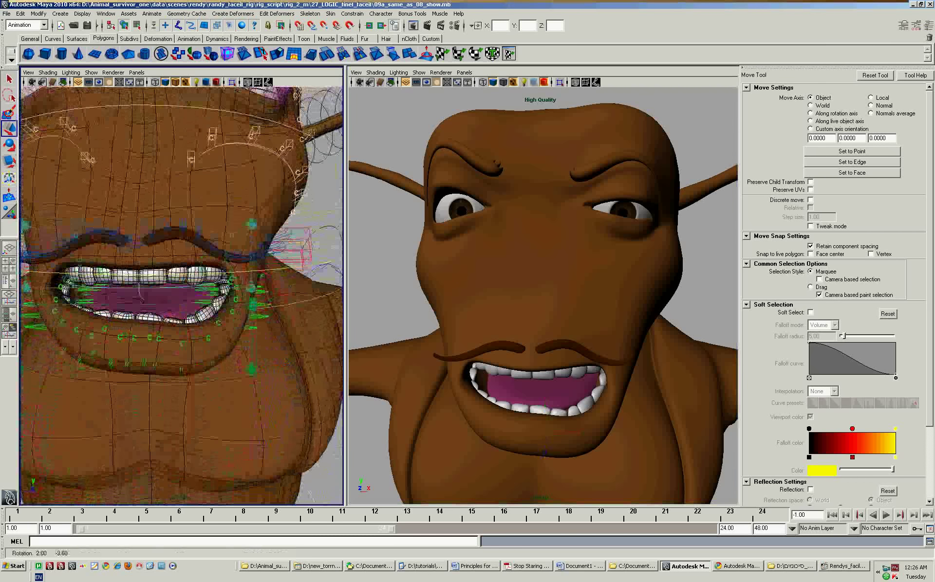
click(545, 453)
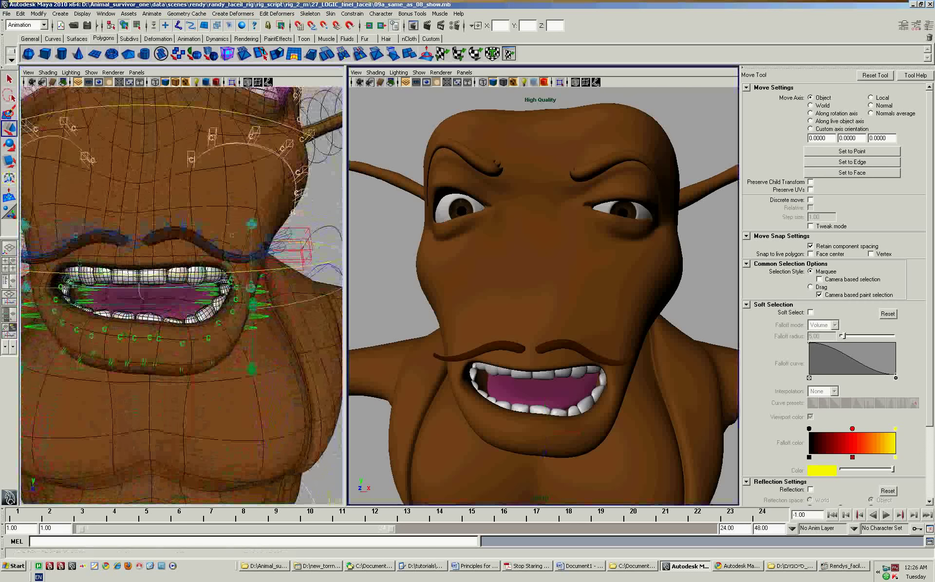
alt+right_drag(545, 453, 575, 433)
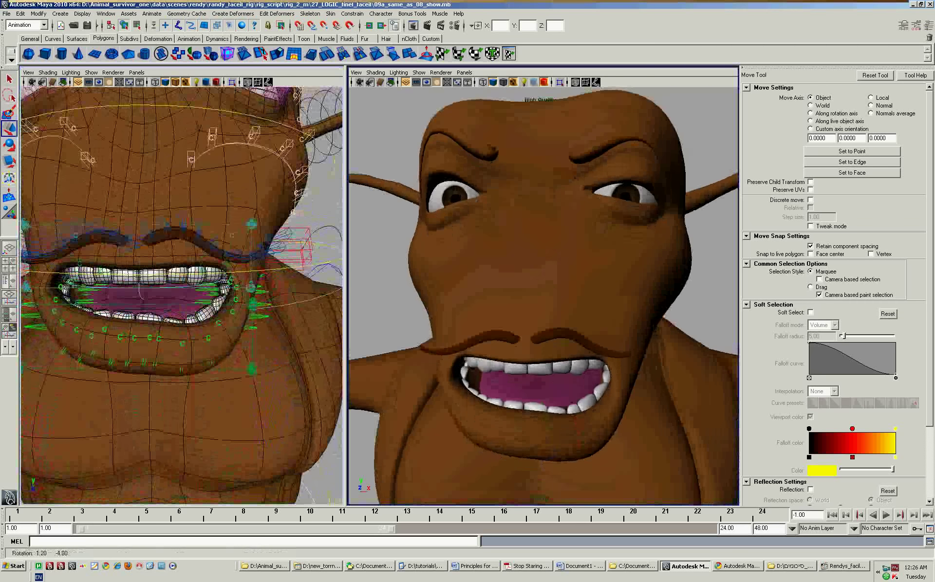
alt+middle_drag(574, 433, 577, 443)
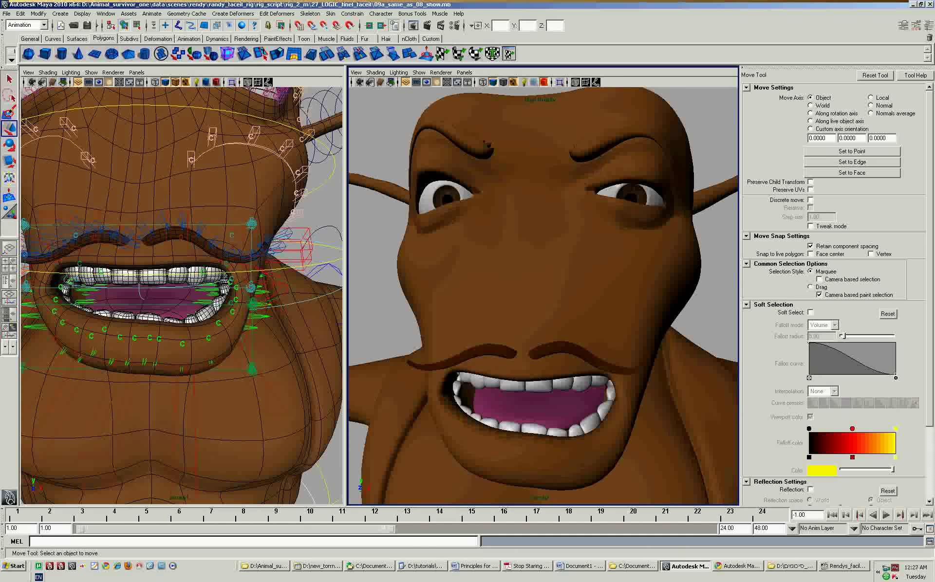
alt+right_drag(273, 324, 225, 321)
click(259, 465)
drag(219, 453, 113, 451)
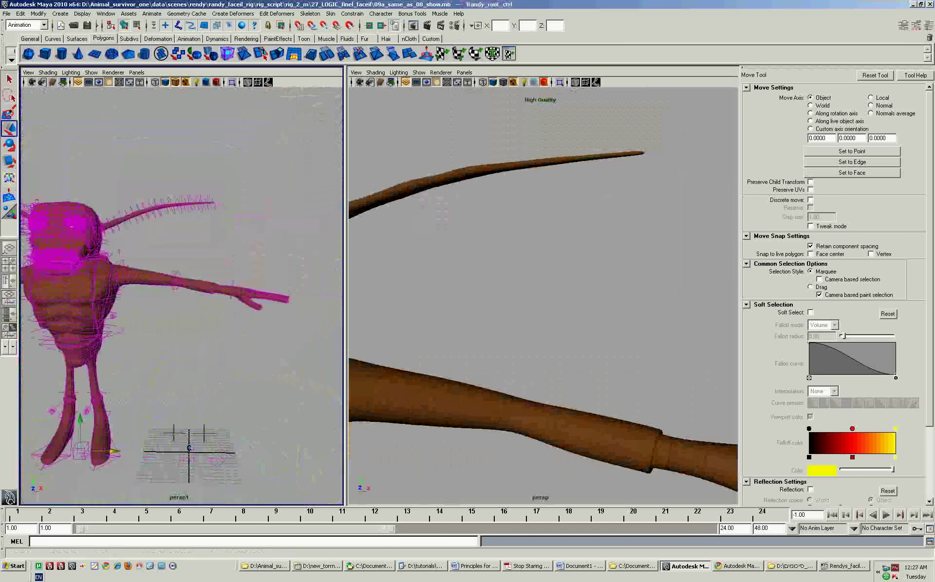
alt+drag(535, 292, 574, 292)
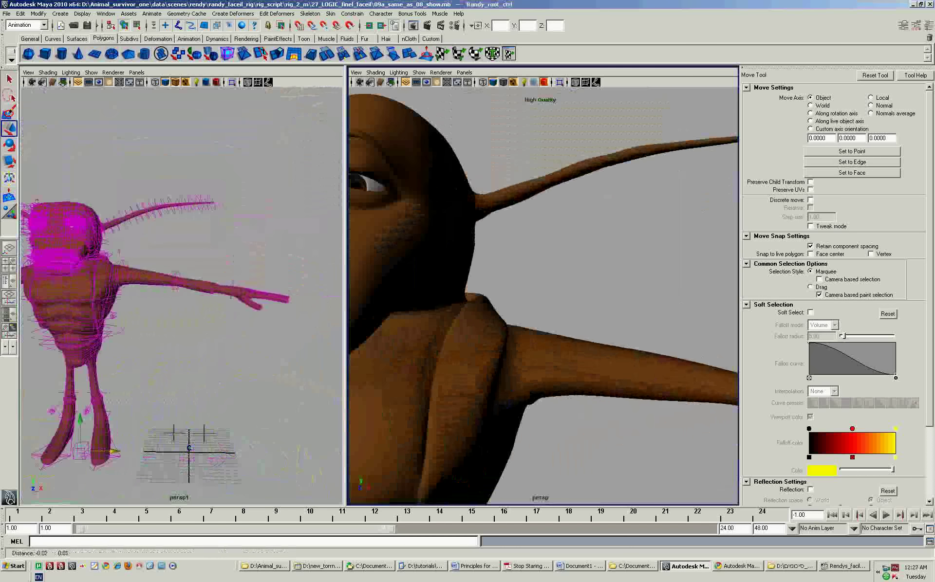
Frame the face, try rotating the tongue control, then undo so the tongue stays put
alt+right_drag(540, 293, 516, 292)
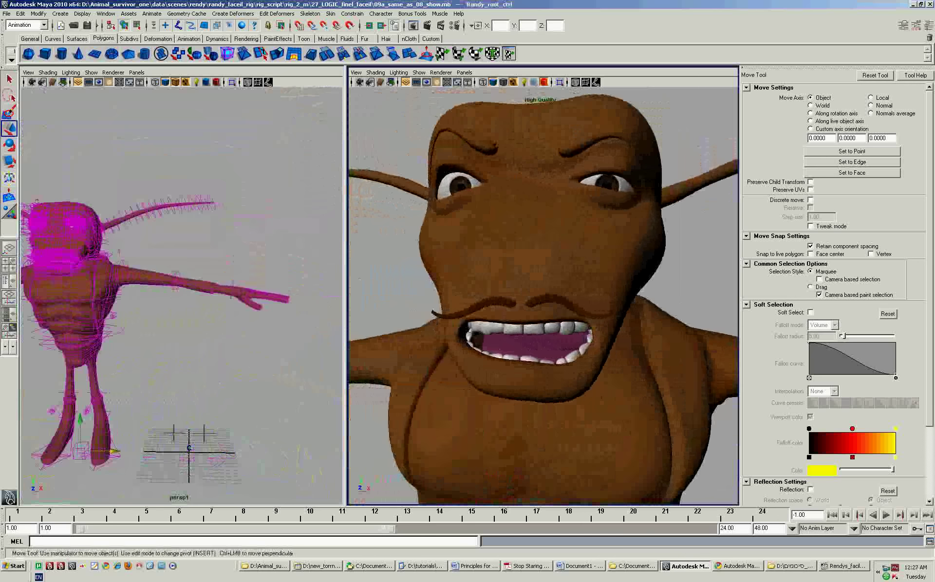
alt+right_drag(181, 292, 204, 292)
alt+drag(180, 292, 219, 292)
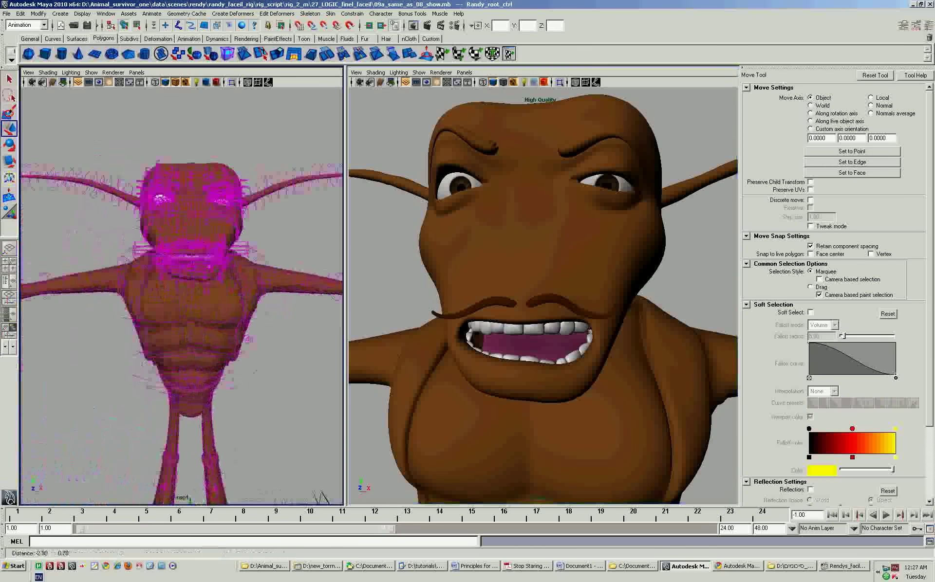
mouse_move(180, 292)
alt+right_down()
mouse_move(204, 292)
mouse_move(195, 292)
alt+right_up()
click(224, 341)
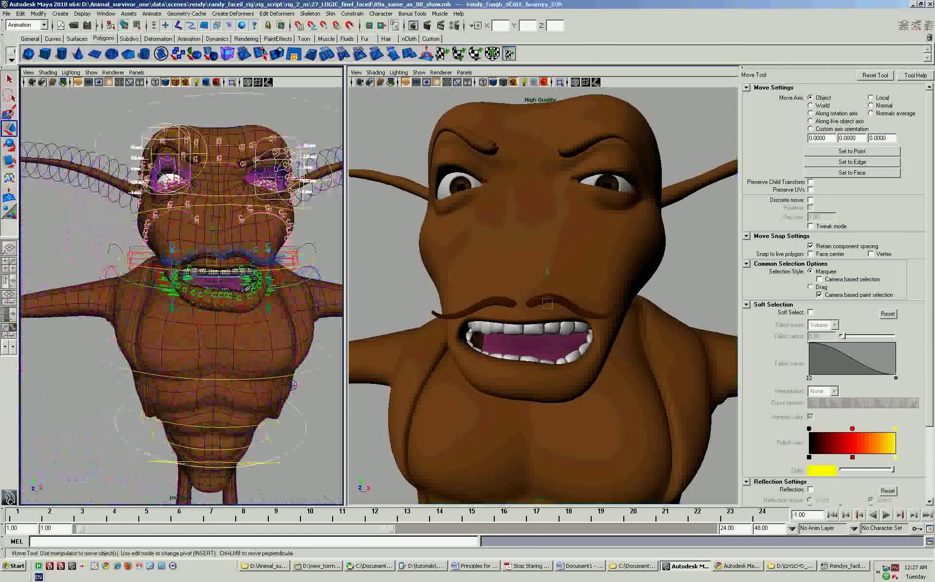
click(9, 145)
drag(146, 289, 127, 287)
key(ctrl+z)
Select randy_neck_fk_ctrl and view the head from a low angle
click(58, 439)
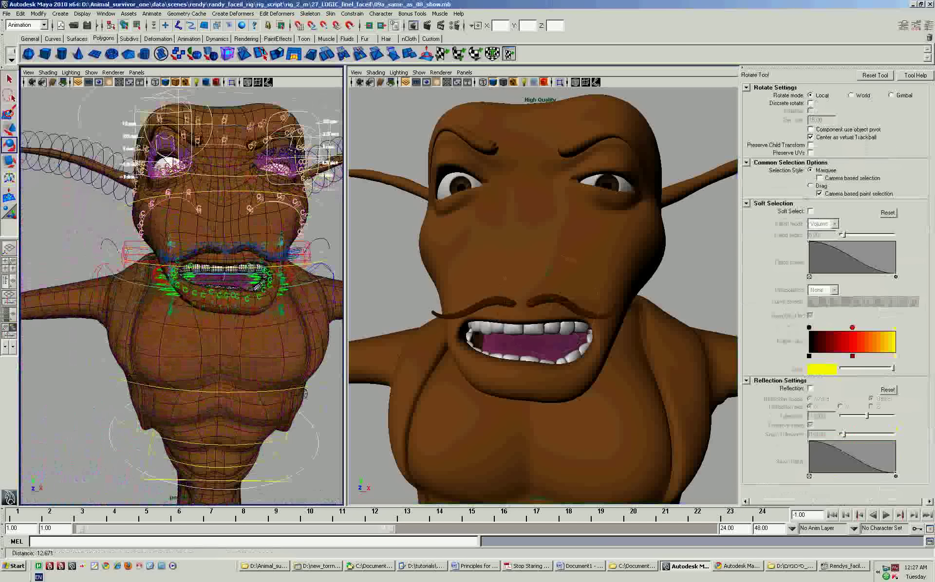
scroll(181, 292, up, 2)
scroll(181, 292, up, 1)
mouse_move(181, 292)
alt+middle_down()
mouse_move(181, 238)
mouse_move(167, 331)
alt+middle_up()
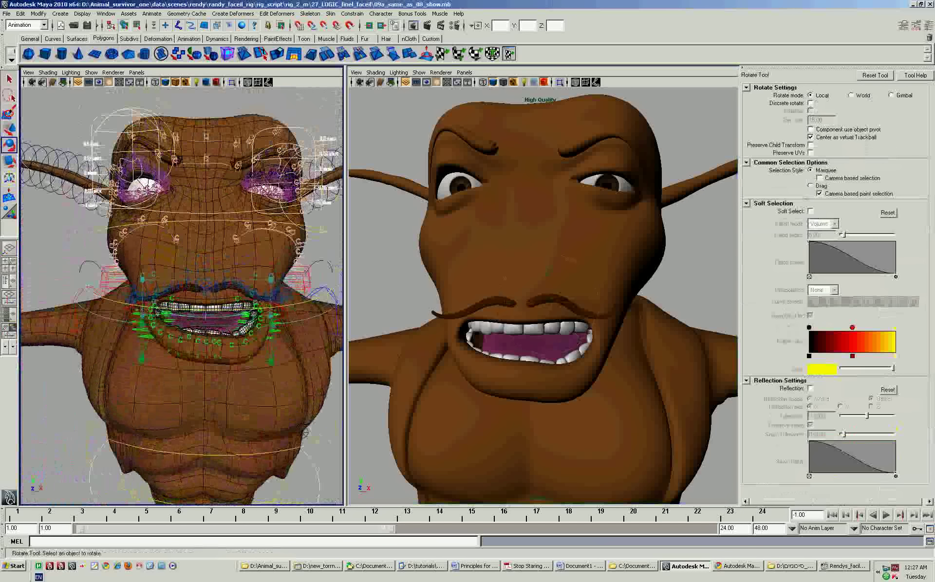
click(305, 432)
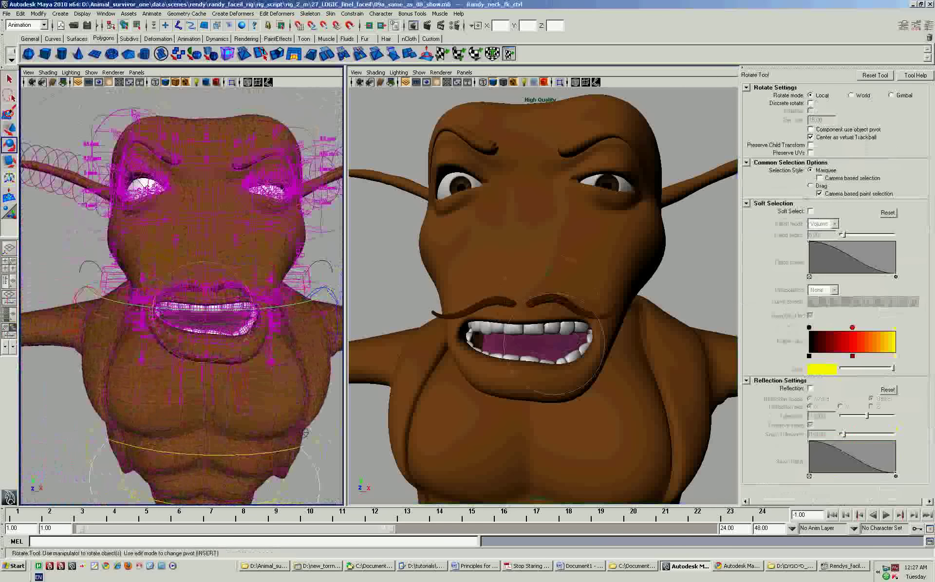
alt+drag(304, 432, 273, 341)
mouse_move(584, 312)
mouse_down()
mouse_move(563, 300)
mouse_move(587, 316)
mouse_move(579, 336)
mouse_up()
Rotate the neck control to tilt the head, stepping through undos to choose the tilt
click(582, 317)
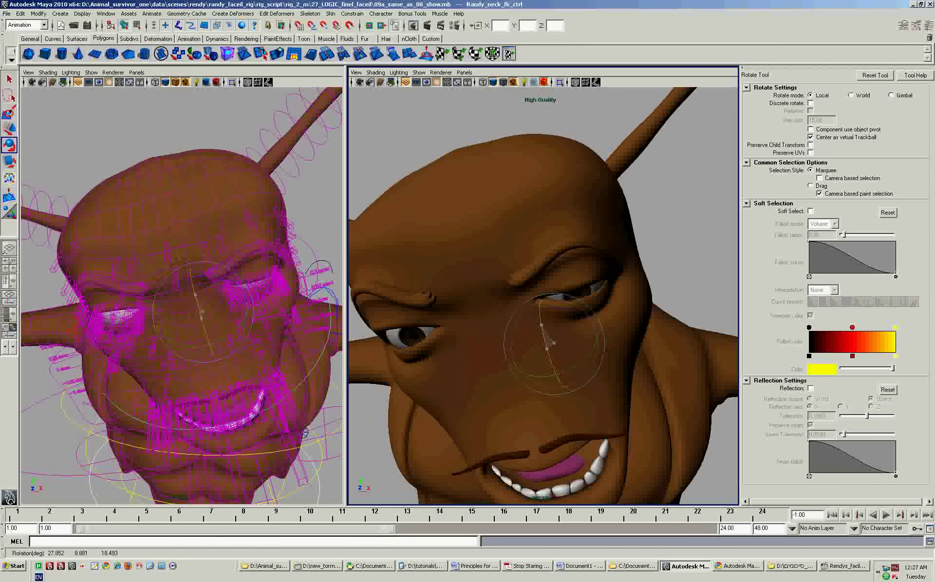
key(ctrl+z)
key(ctrl+z)
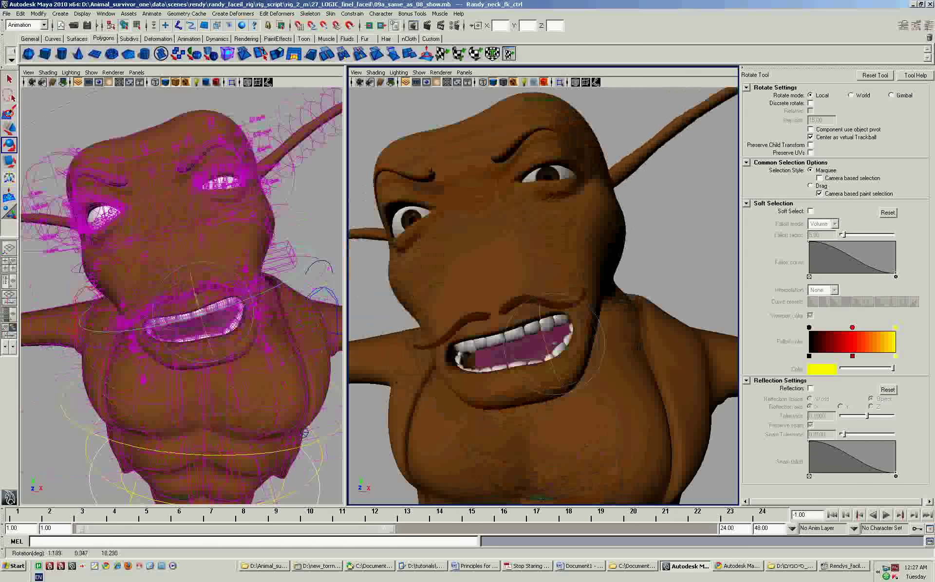
key(ctrl+z)
key(ctrl+z)
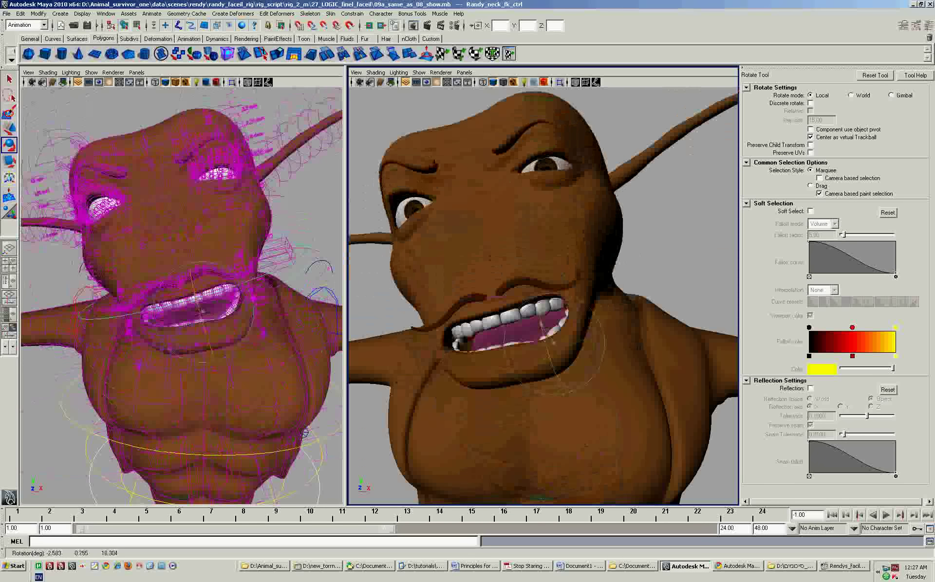
key(ctrl+z)
key(ctrl+z)
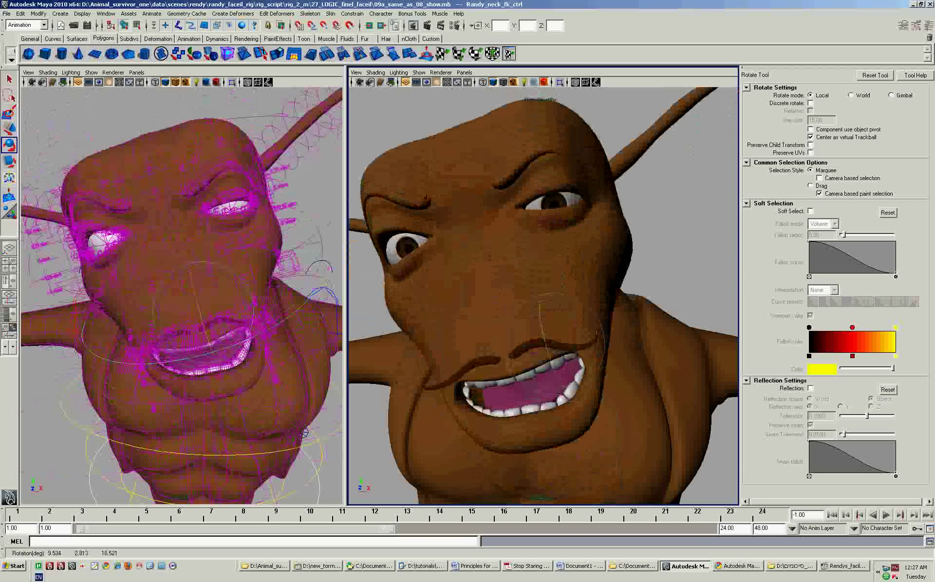
key(ctrl+z)
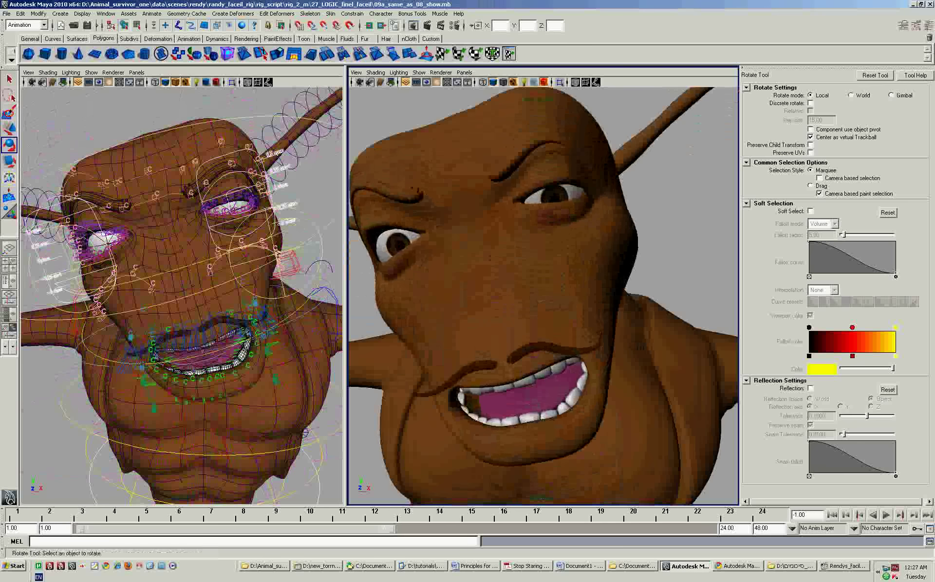
mouse_move(541, 292)
alt+mouse_down()
mouse_move(570, 294)
mouse_move(562, 297)
alt+mouse_up()
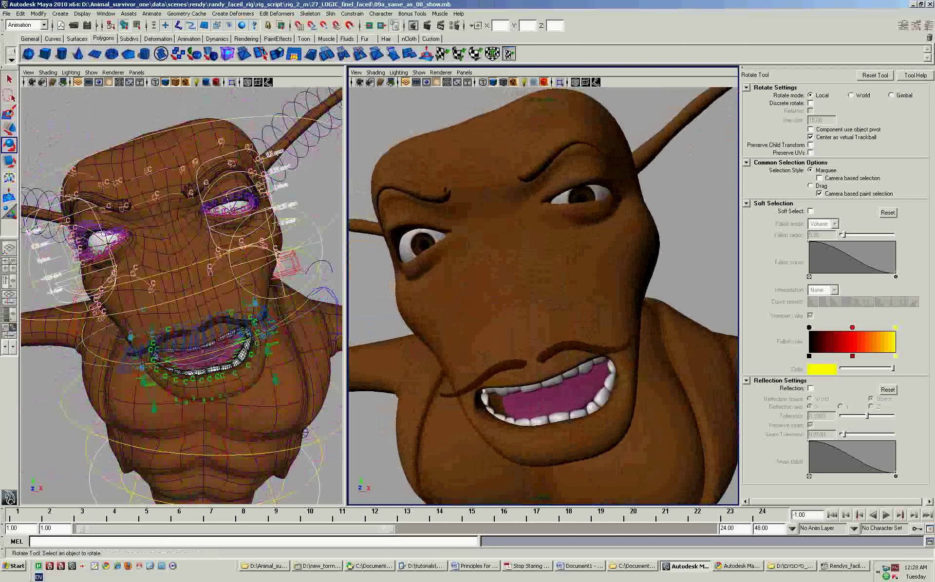